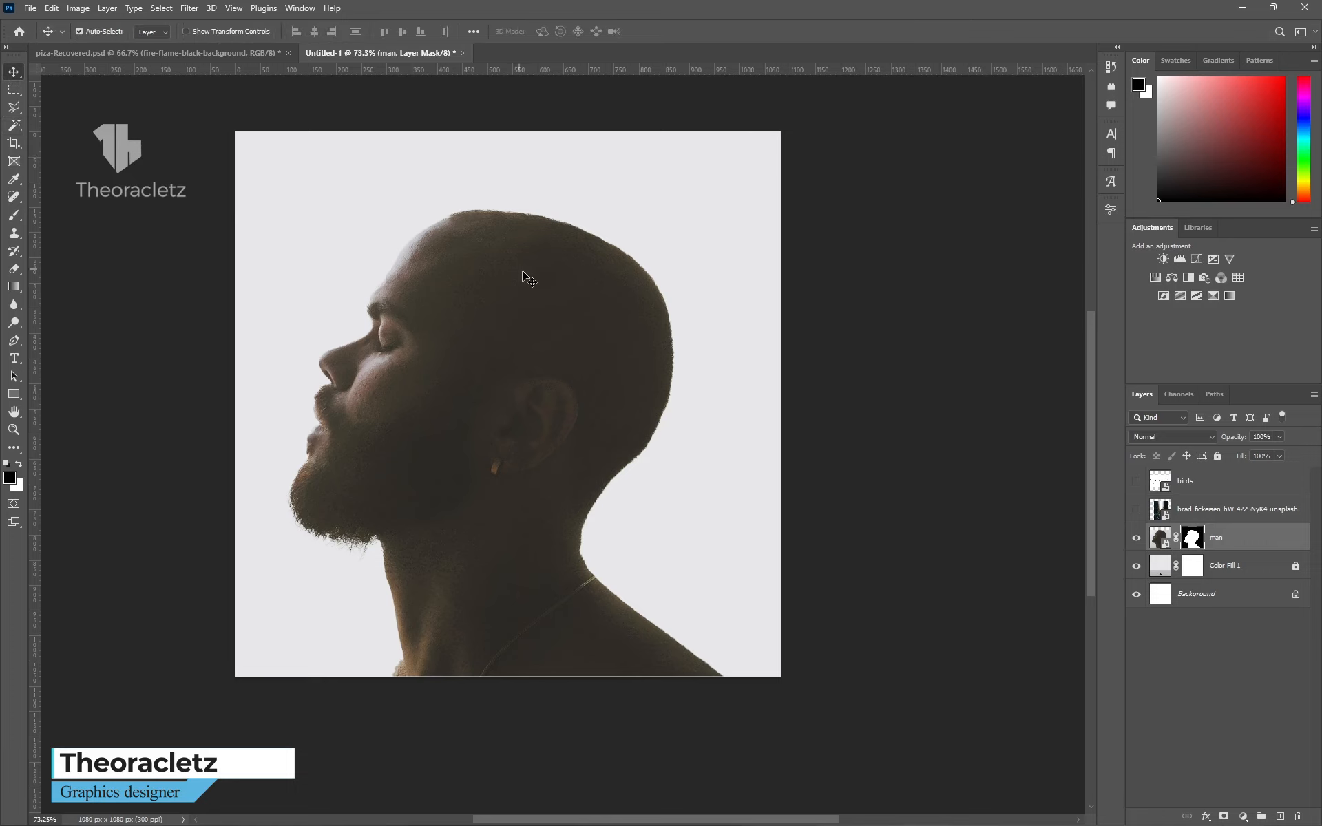
# Nudge the man image slightly down so it meets the canvas's bottom edge.
pyautogui.moveTo(522, 270)
pyautogui.mouseDown()
pyautogui.moveTo(561, 265)
pyautogui.moveTo(530, 267)
pyautogui.mouseUp()
pyautogui.press('Down')
pyautogui.press('Down')
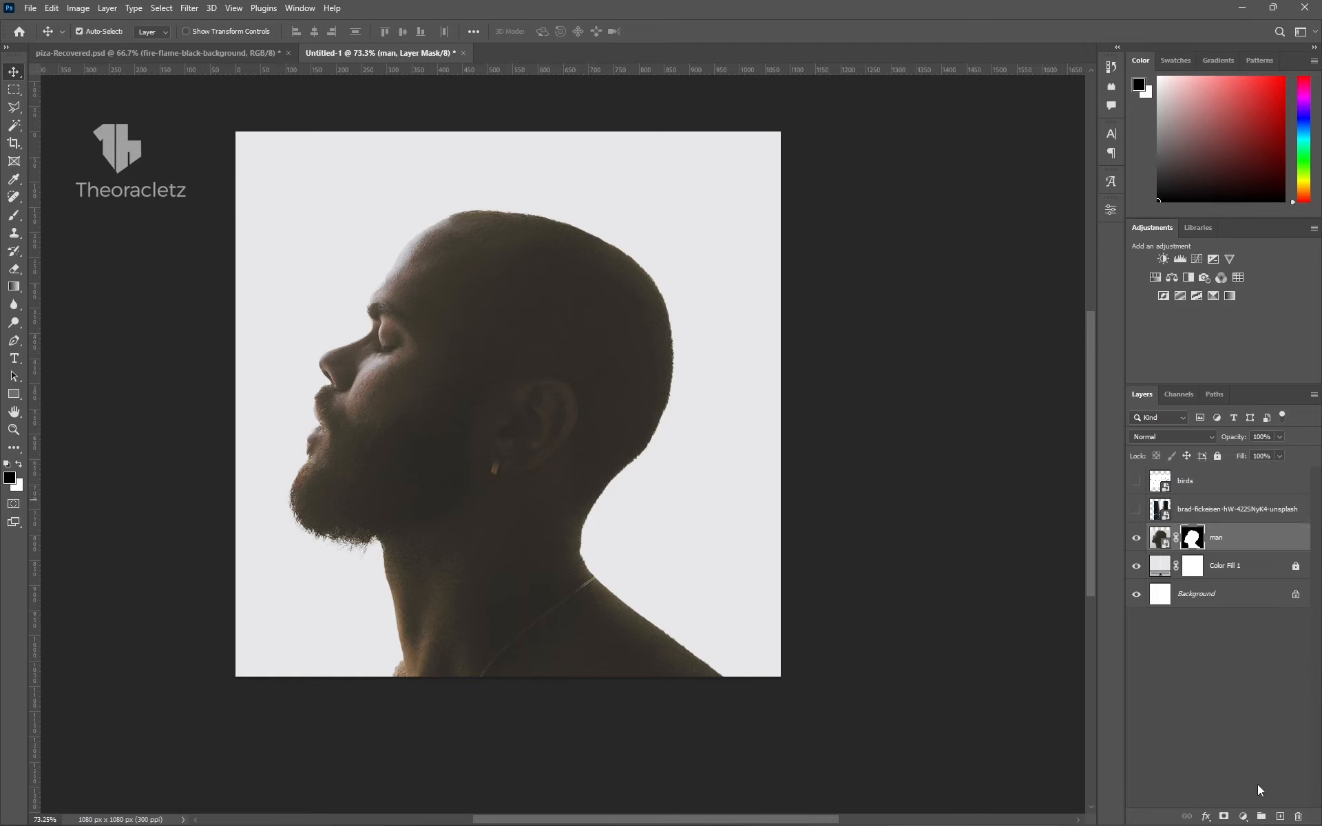
pyautogui.click(1243, 817)
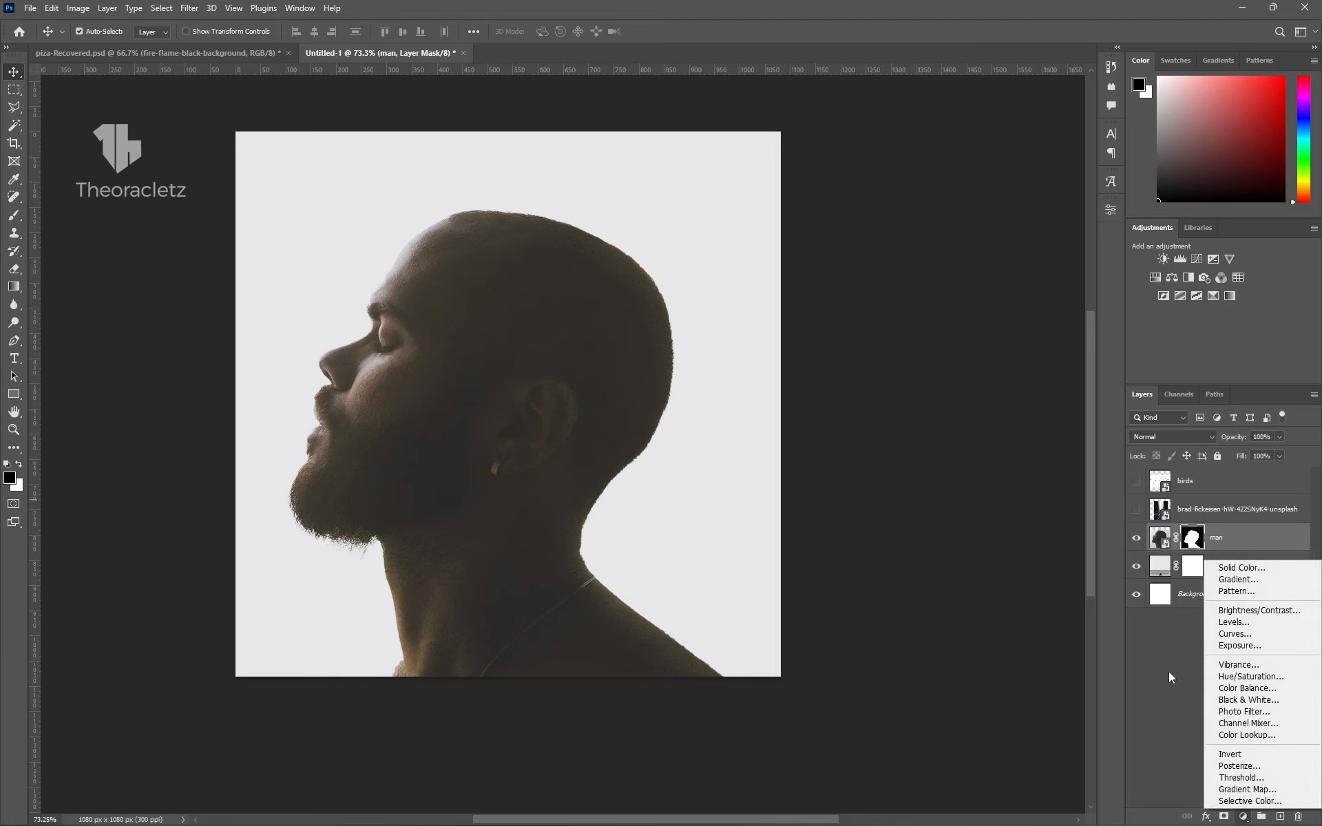
pyautogui.click(1230, 537)
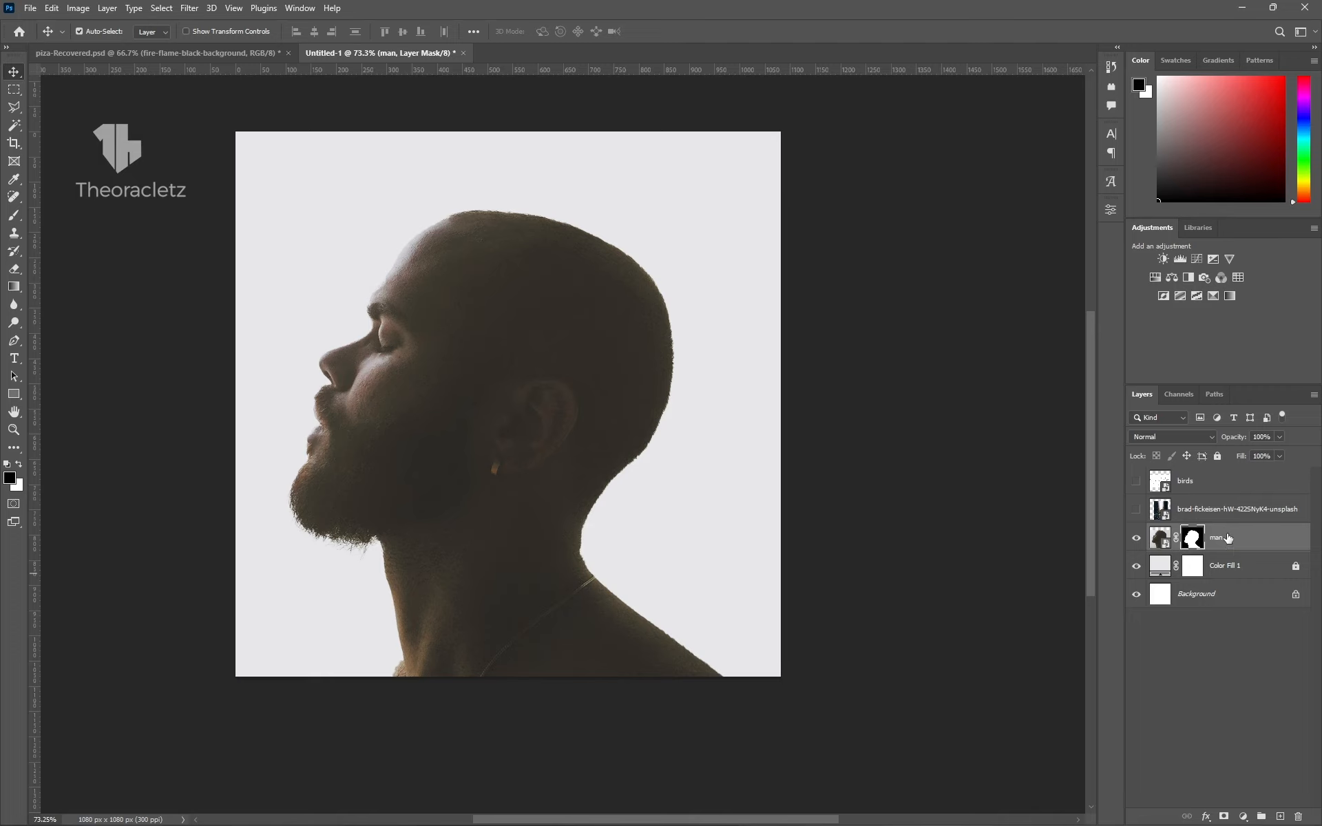
pyautogui.click(77, 8)
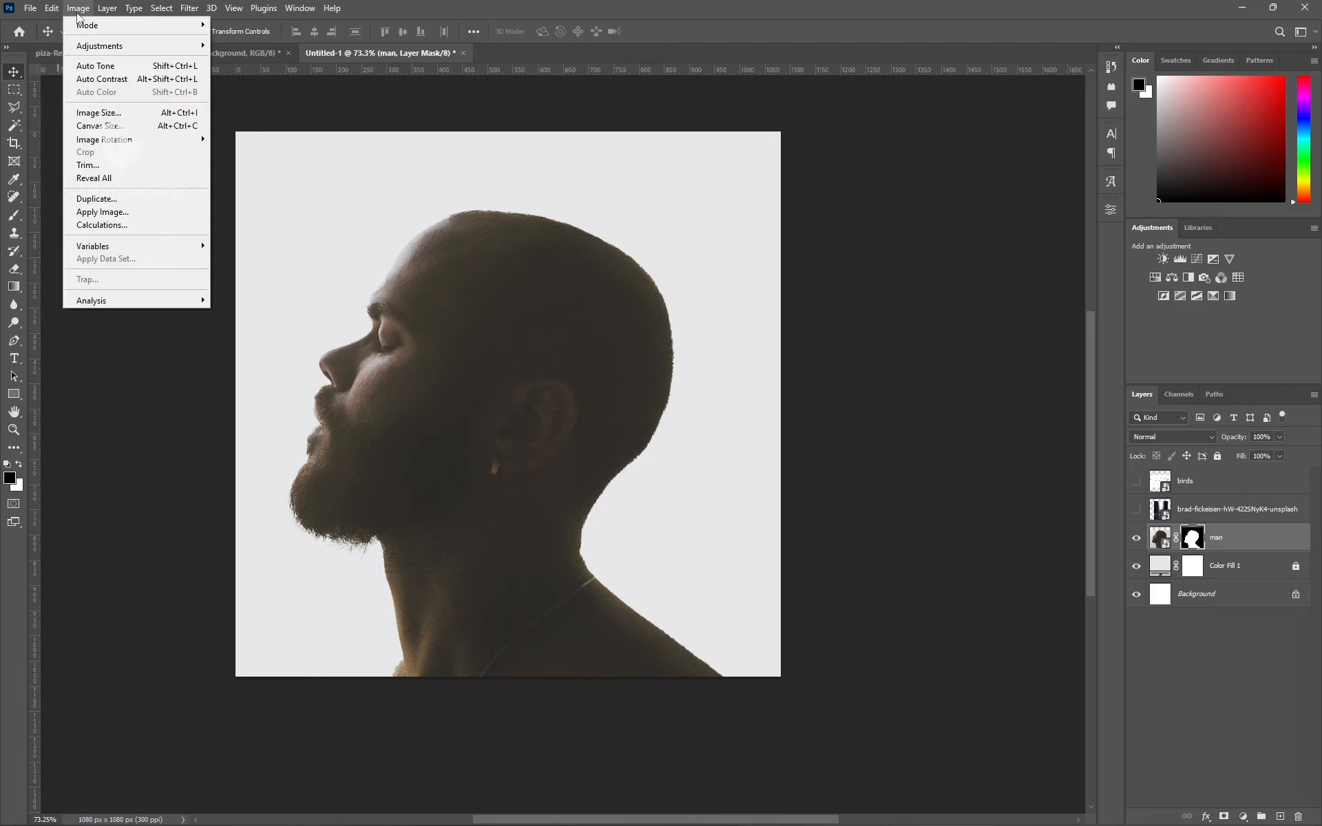
pyautogui.moveTo(97, 51)
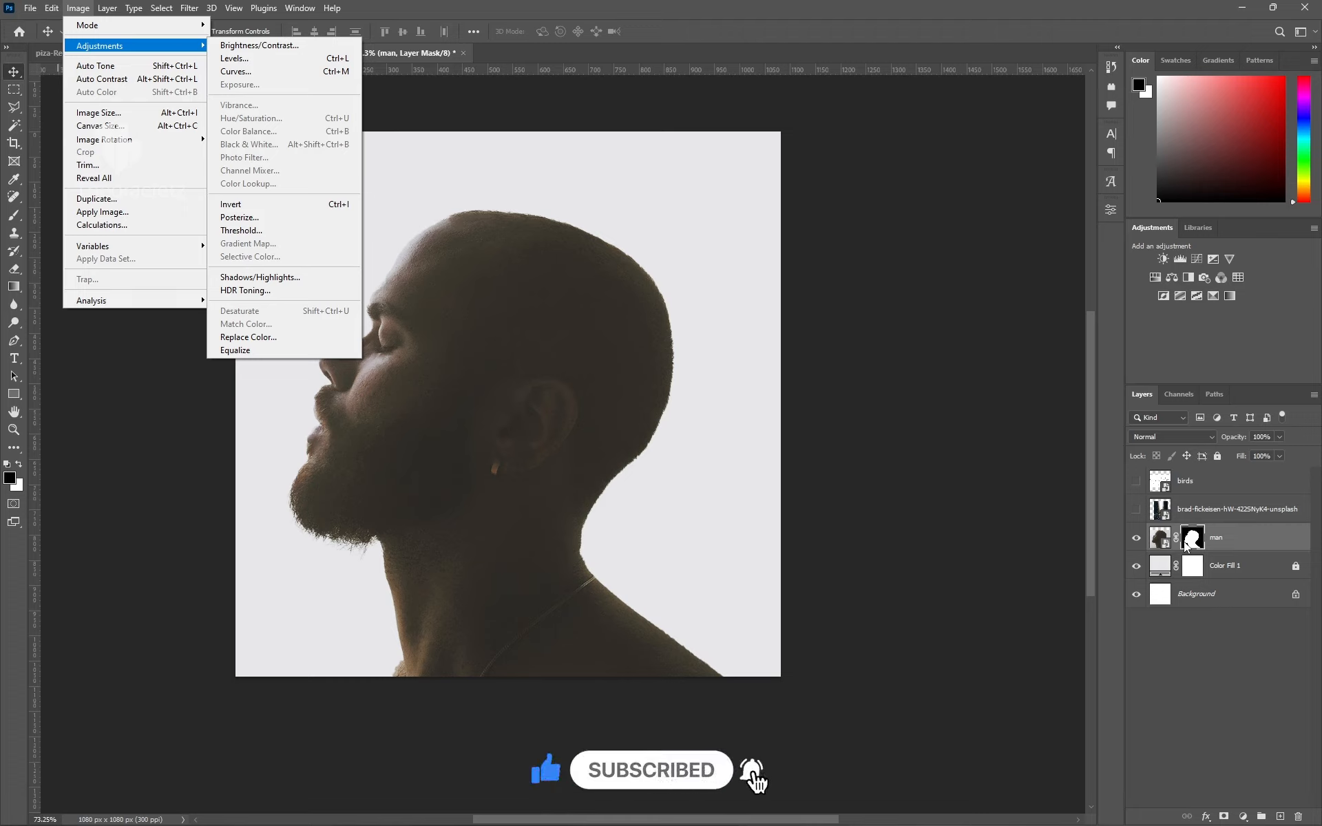
pyautogui.click(1223, 544)
pyautogui.rightClick(1236, 540)
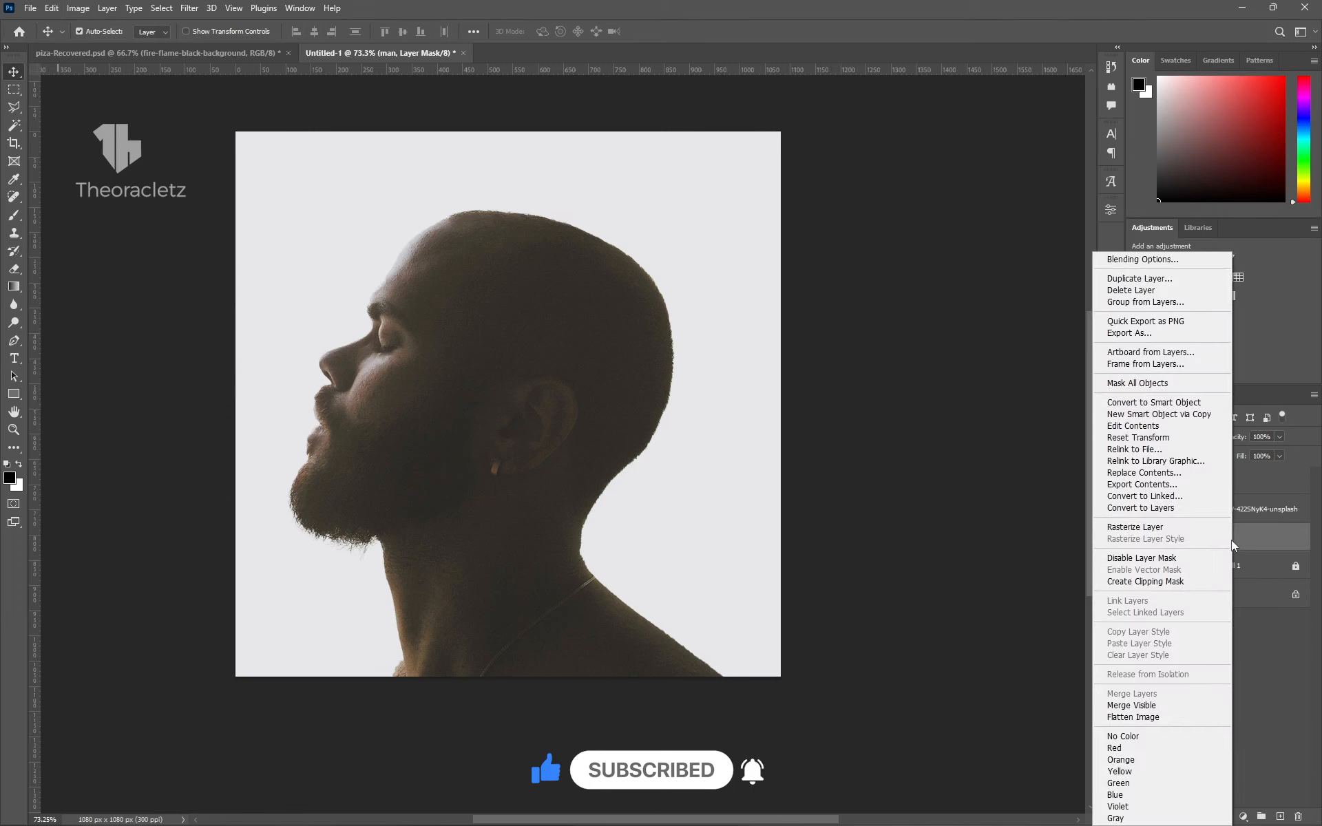
pyautogui.click(1294, 546)
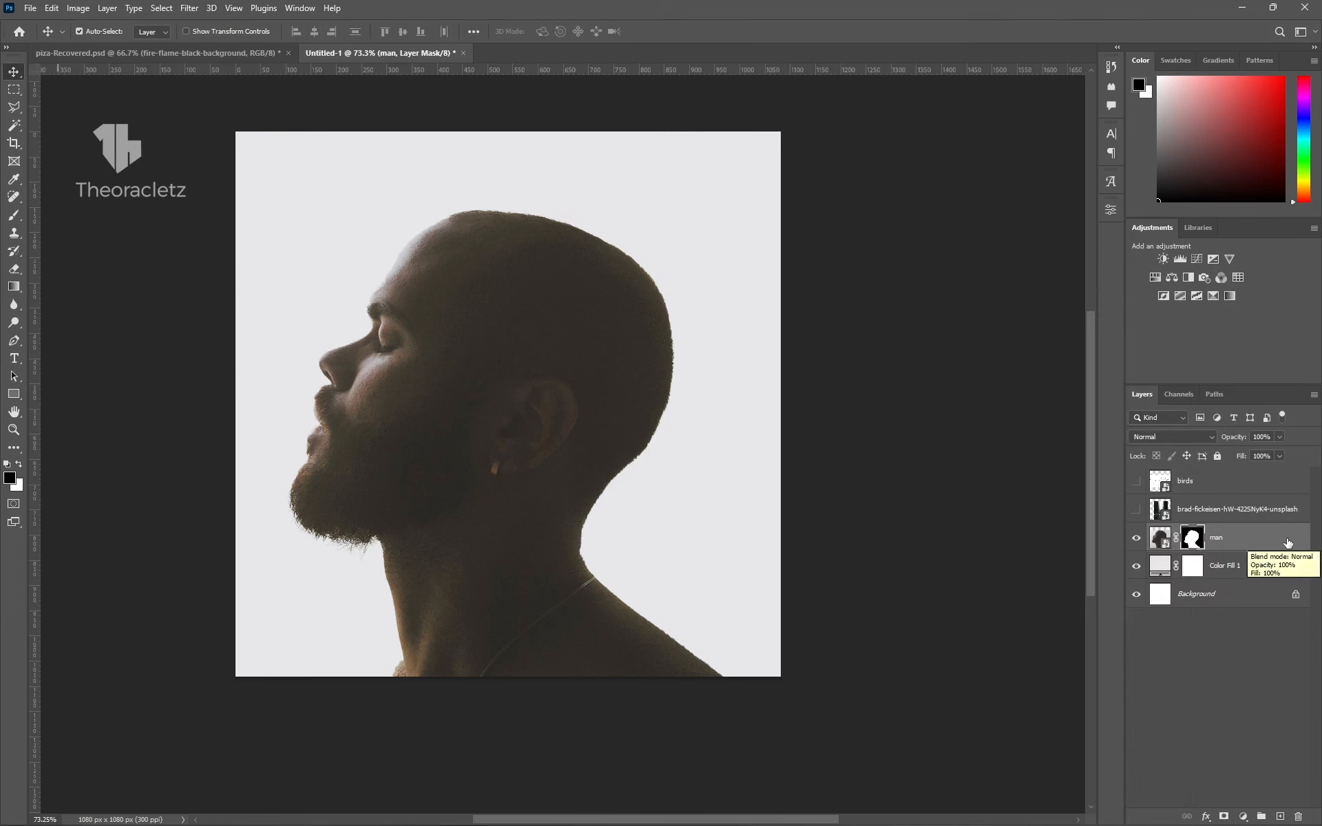
# Rasterize the man layer and convert it together with its mask into a smart object.
pyautogui.rightClick(1240, 541)
pyautogui.click(1126, 528)
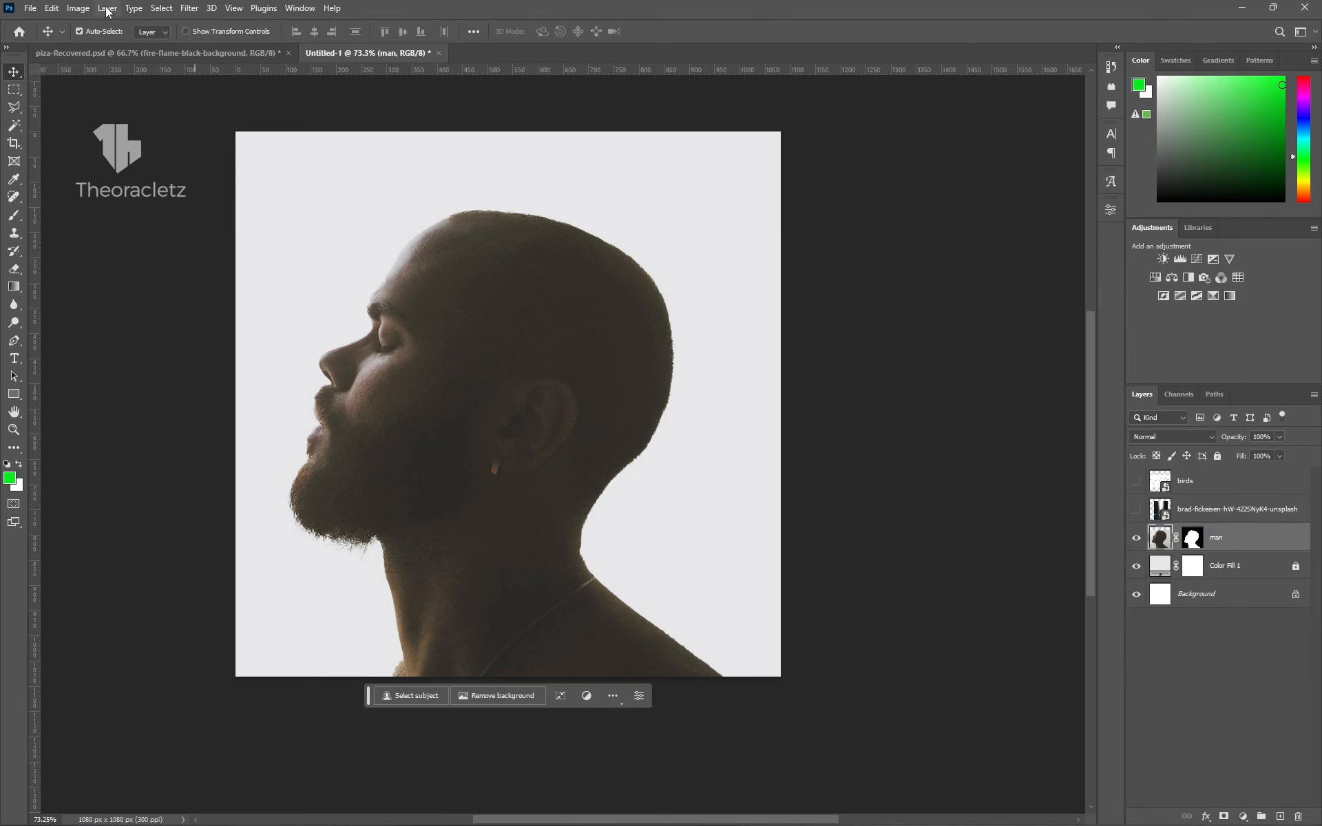
pyautogui.click(77, 9)
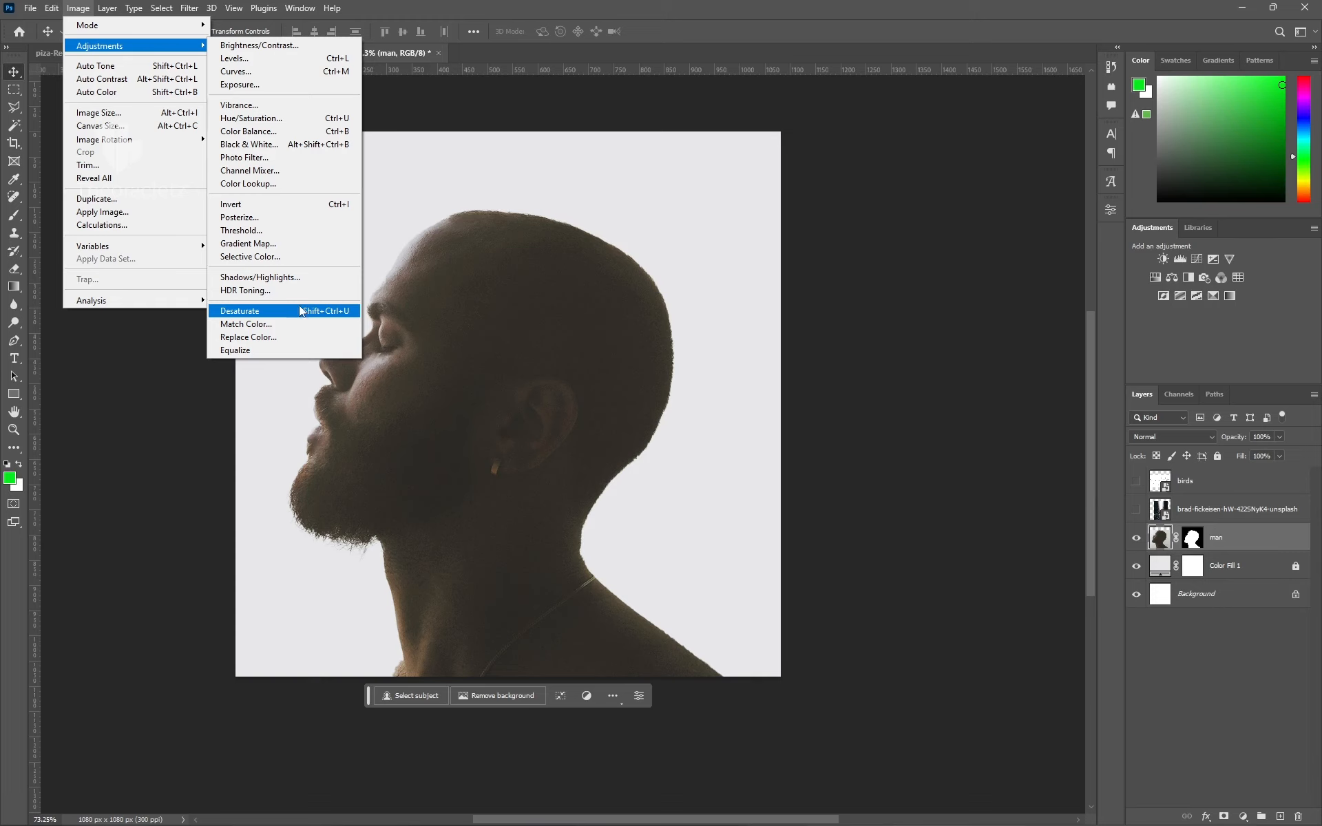
pyautogui.click(1193, 460)
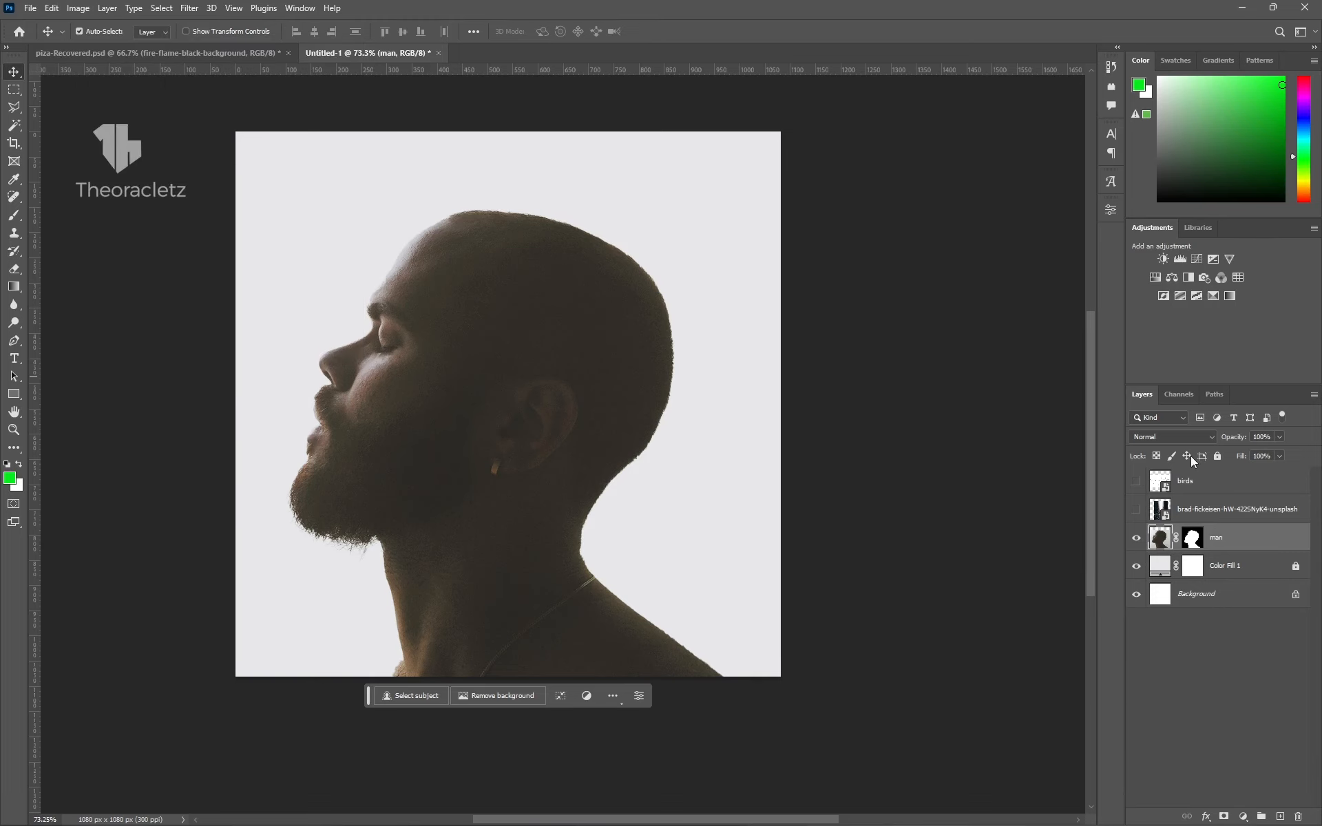
pyautogui.rightClick(1246, 548)
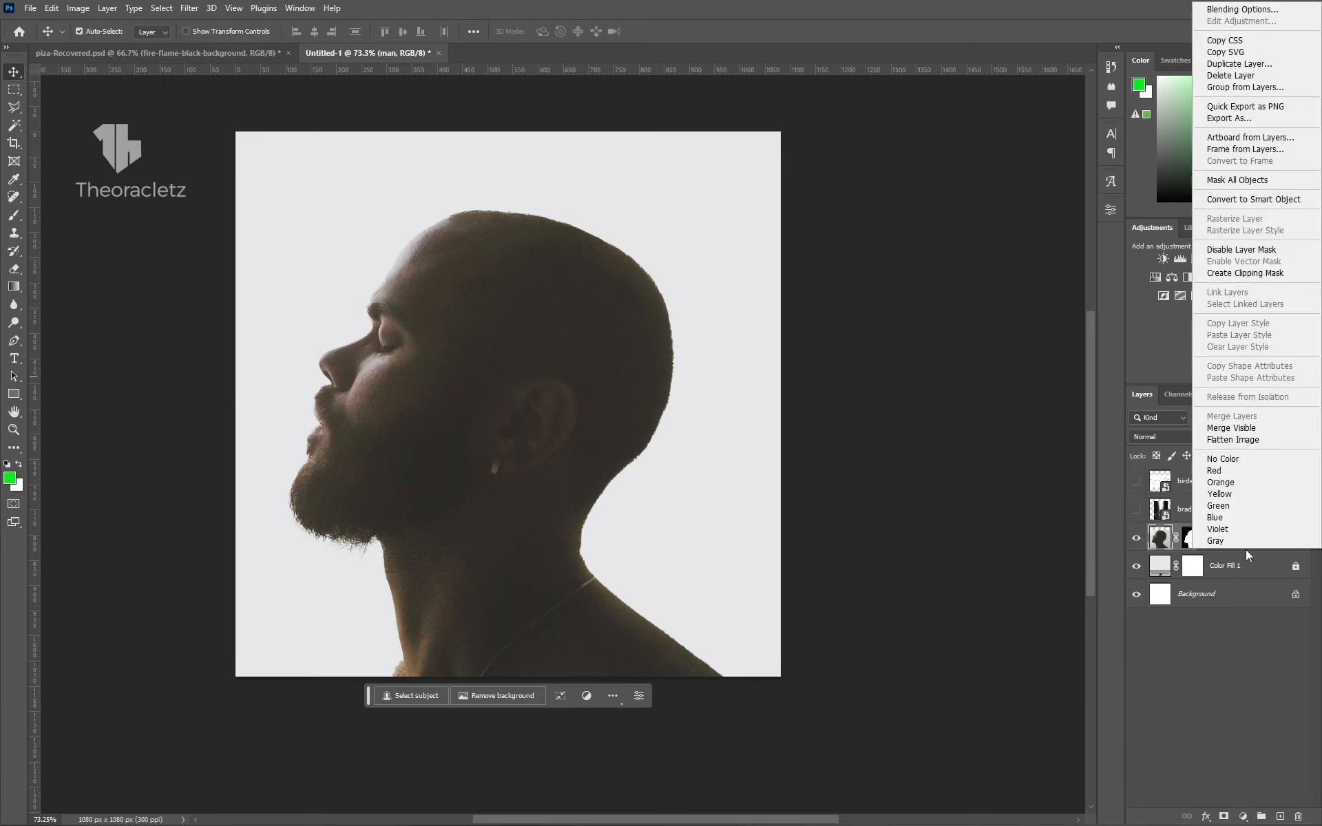
pyautogui.click(1245, 197)
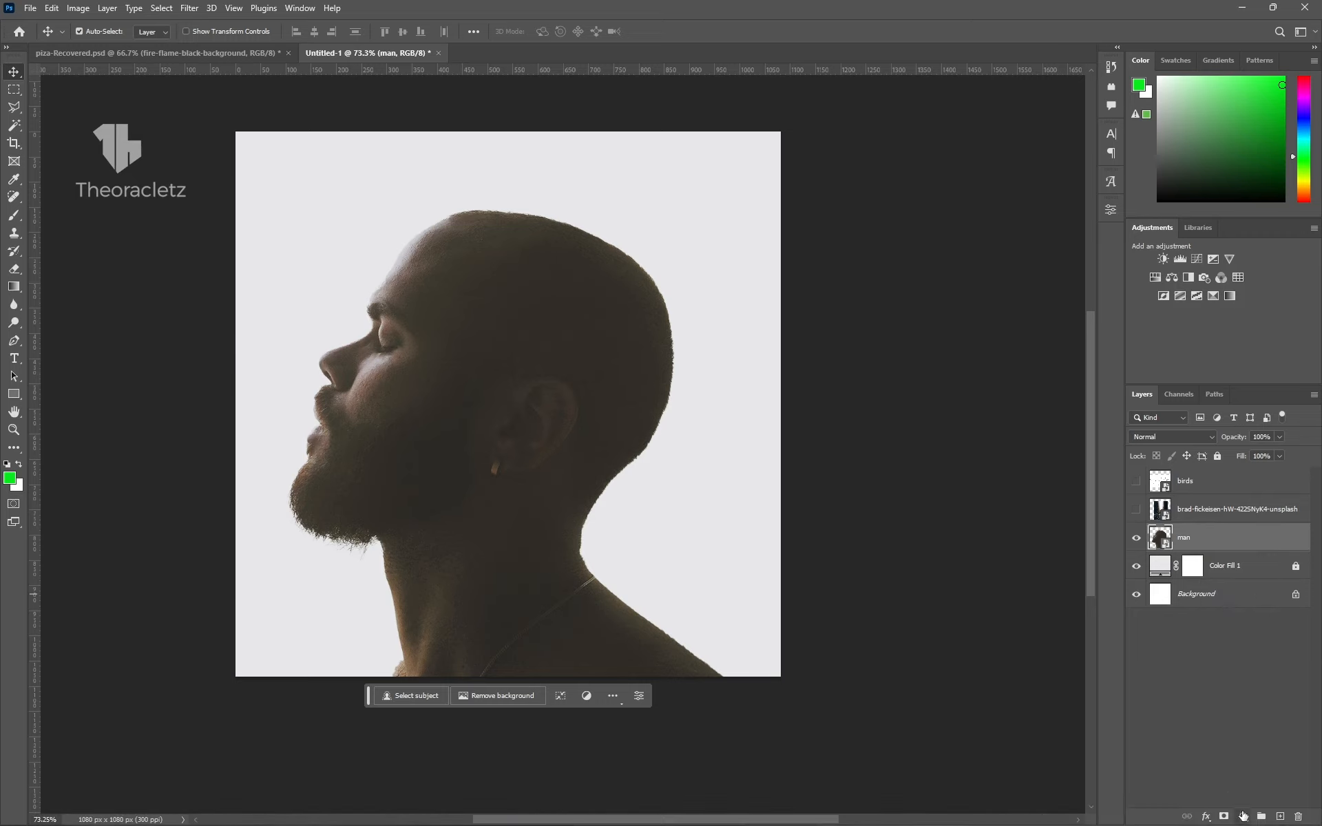
# Add a Black & White adjustment layer above the man layer and compare the image with and without it.
pyautogui.click(1243, 816)
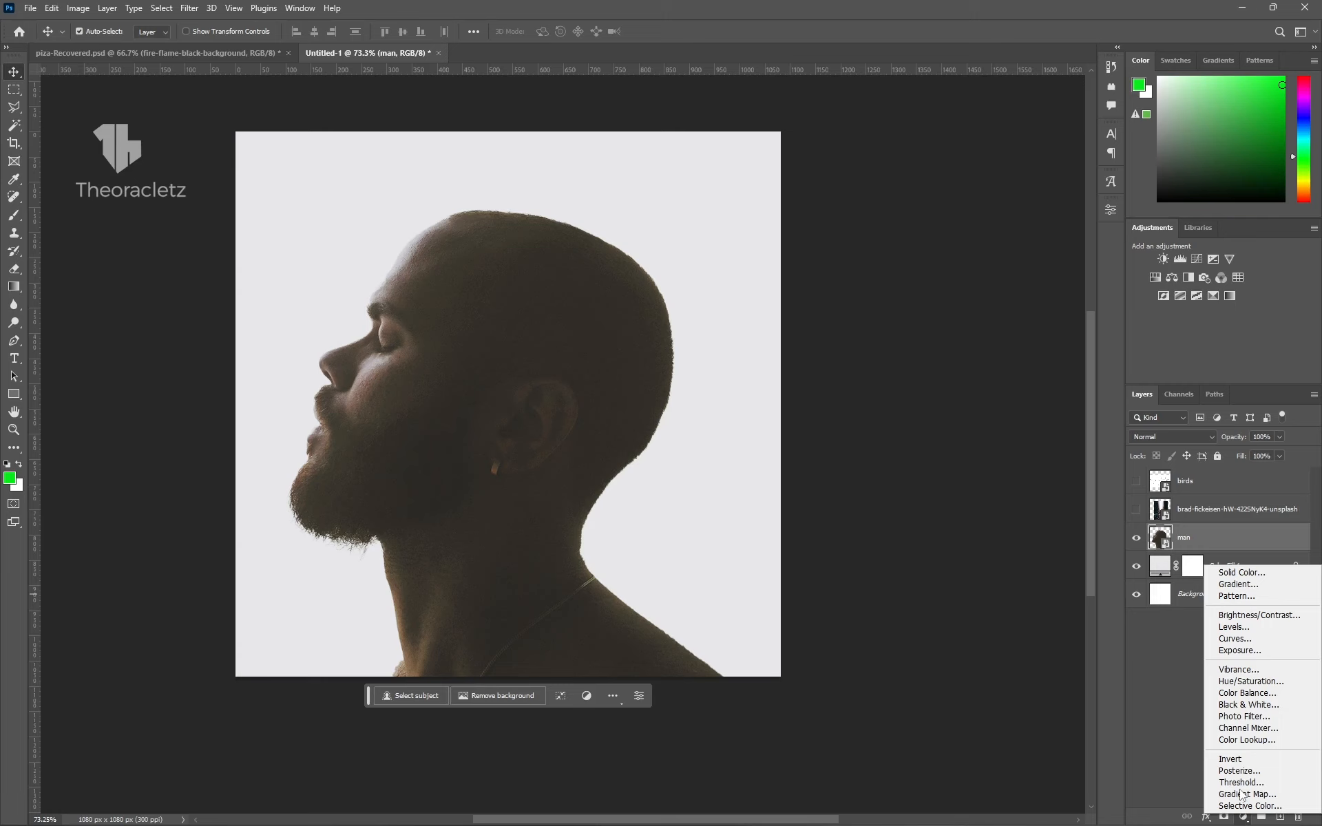
pyautogui.click(1242, 704)
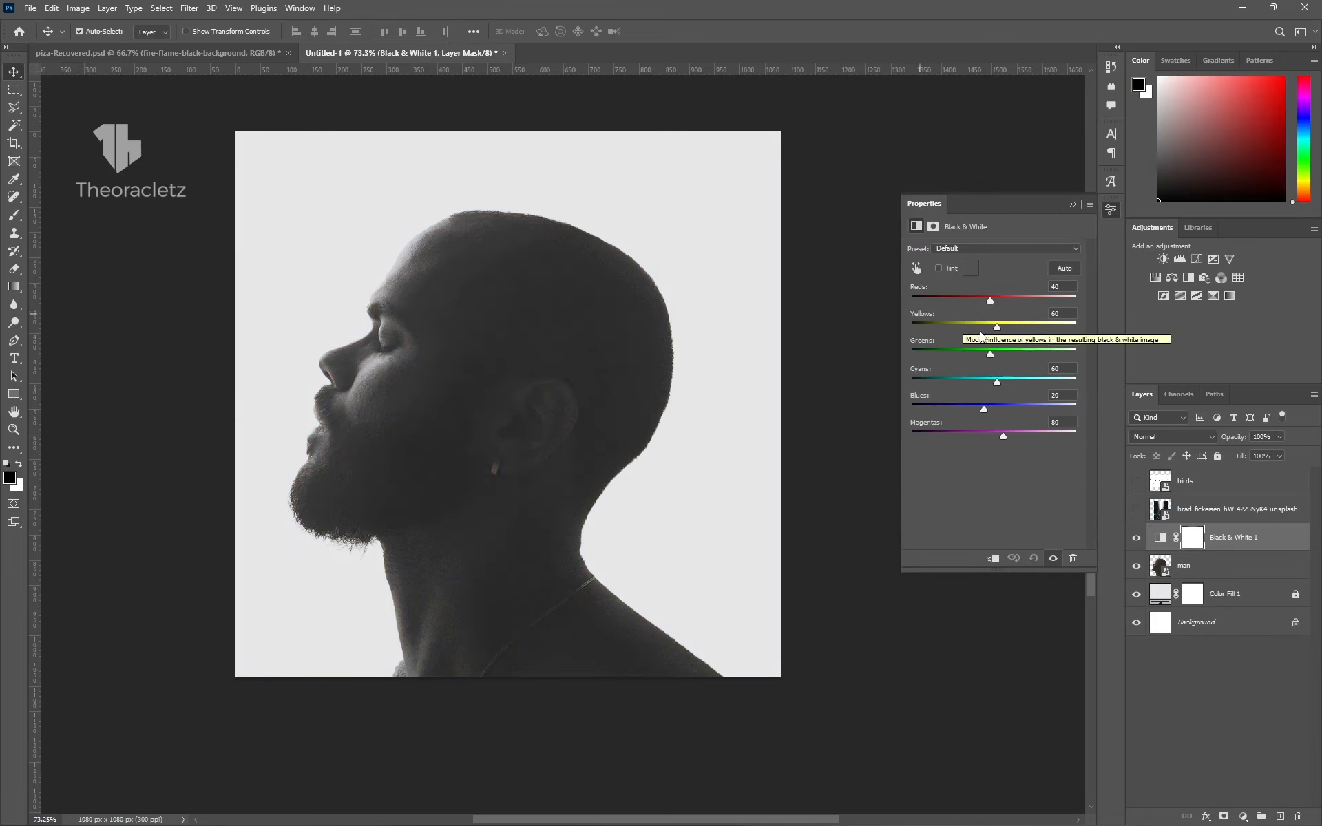
pyautogui.click(1135, 540)
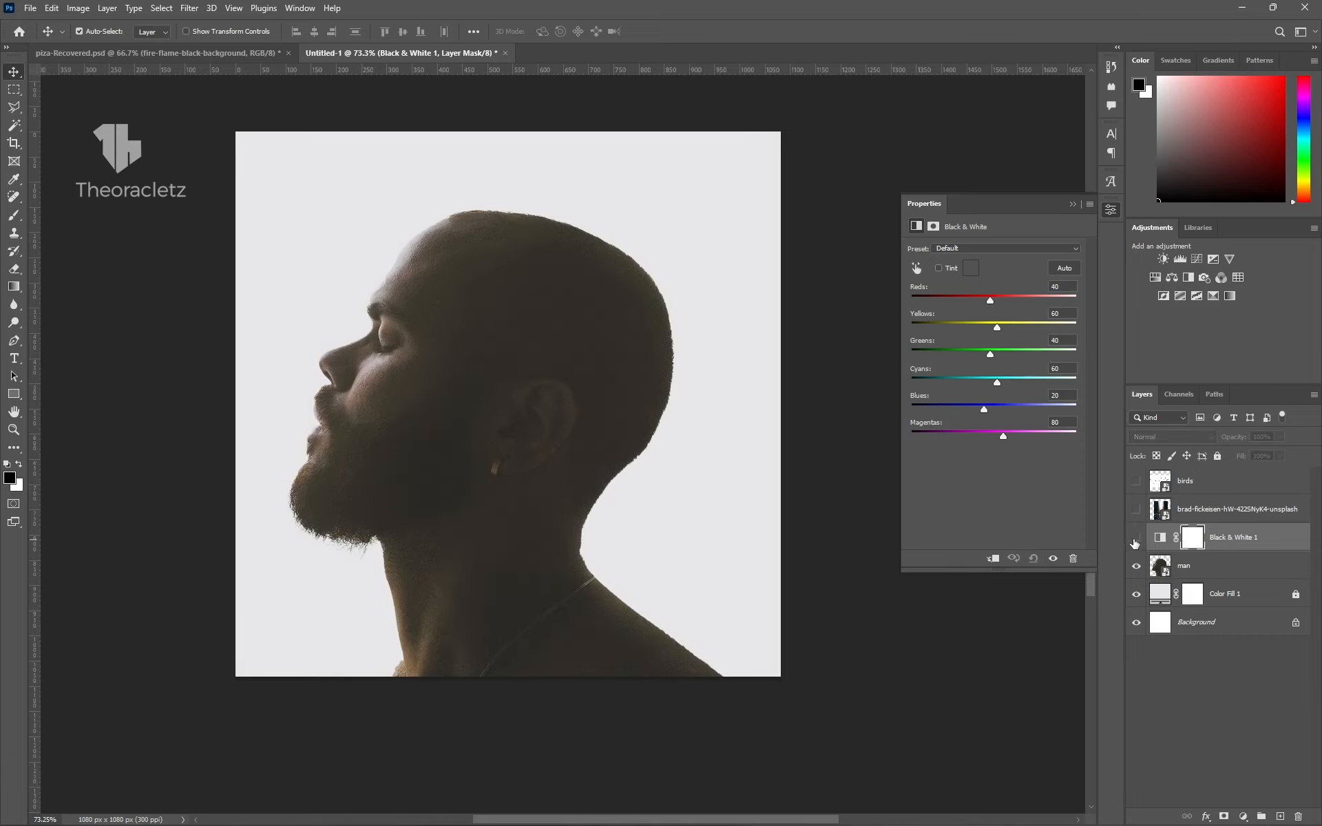
pyautogui.click(1135, 541)
# Darken the Black & White conversion by setting Reds to -6 and Yellows to 21.
pyautogui.moveTo(992, 303); pyautogui.dragTo(981, 304)
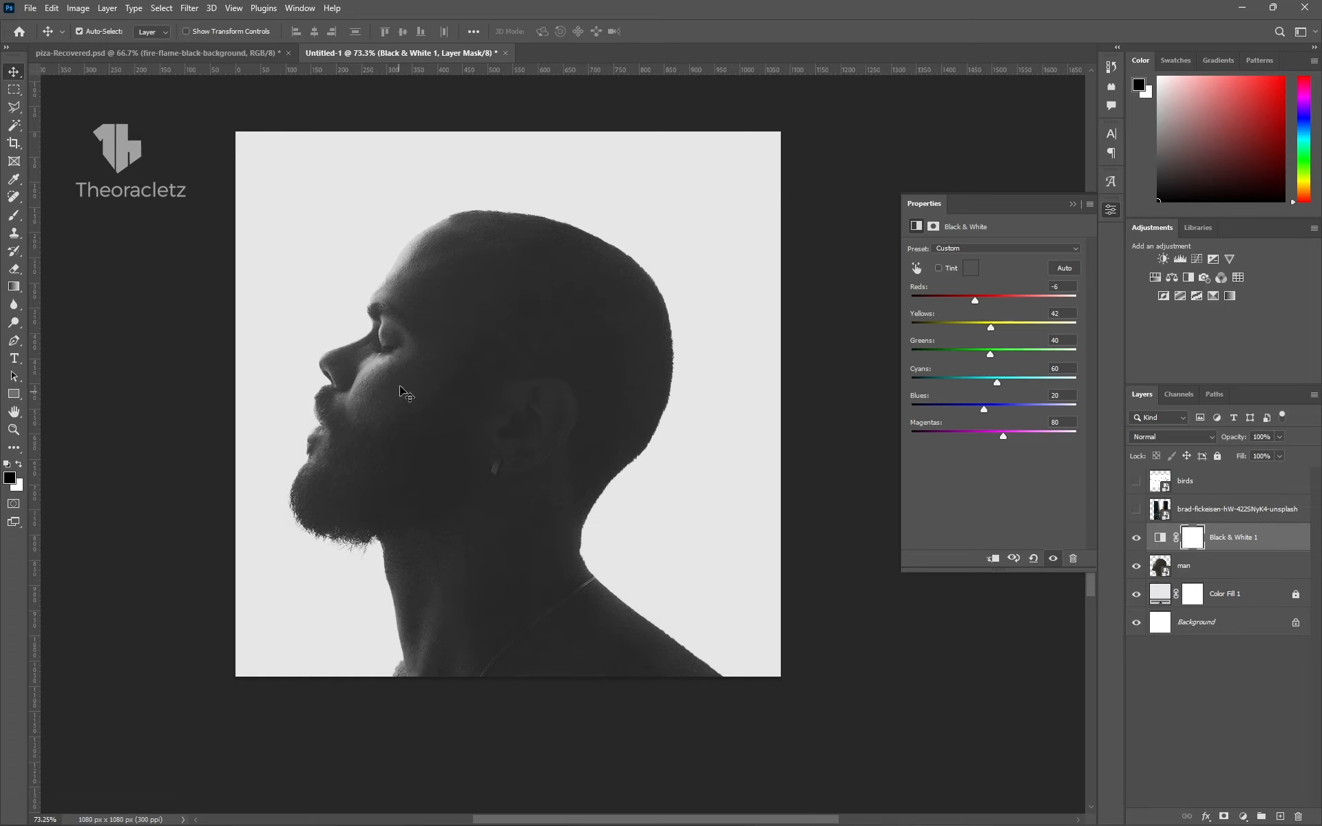
pyautogui.moveTo(990, 326)
pyautogui.mouseDown()
pyautogui.moveTo(954, 326)
pyautogui.moveTo(988, 327)
pyautogui.mouseUp()
pyautogui.moveTo(990, 326); pyautogui.dragTo(985, 326)
pyautogui.click(1072, 204)
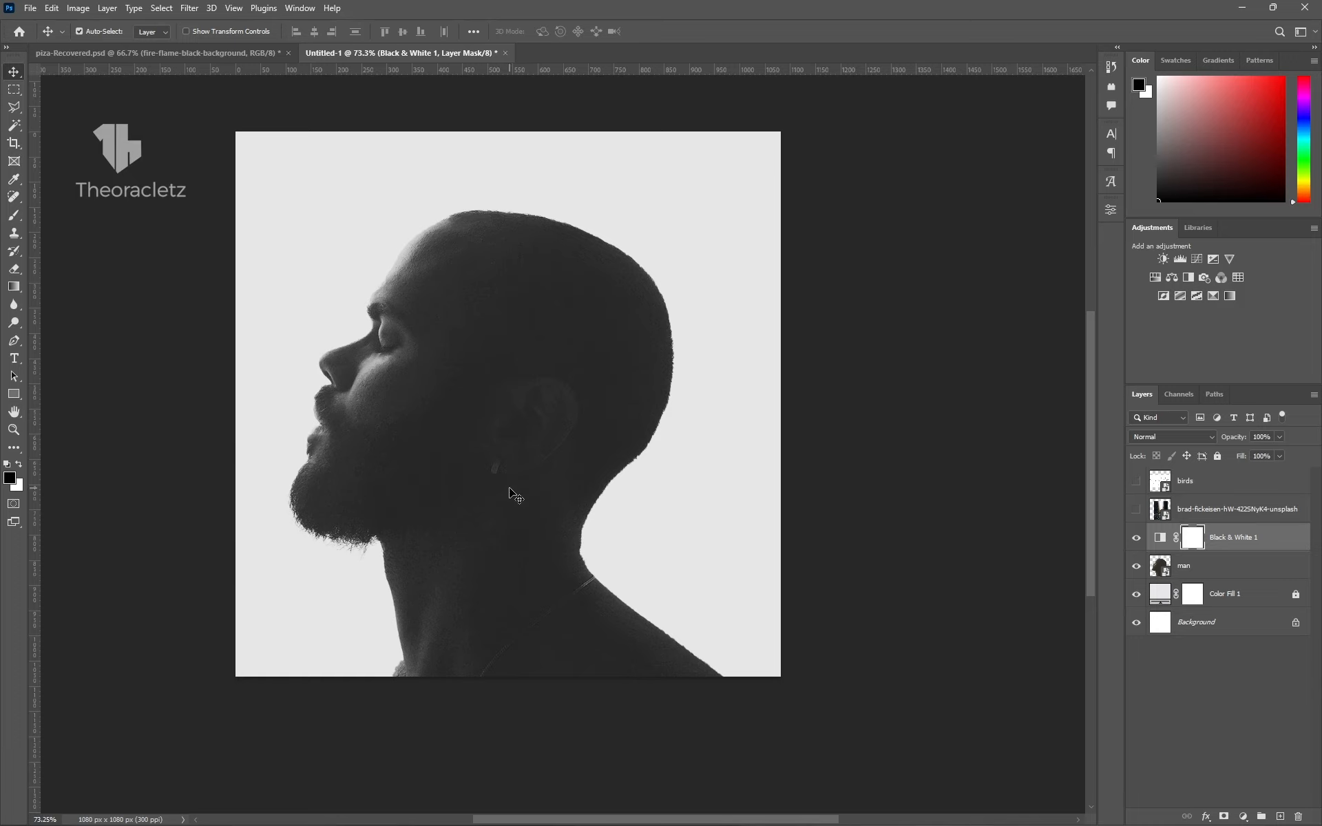
# Clip the Black & White adjustment to the man layer and check its effect by toggling its visibility.
pyautogui.moveTo(1233, 548); pyautogui.dragTo(1230, 540)
pyautogui.rightClick(1230, 539)
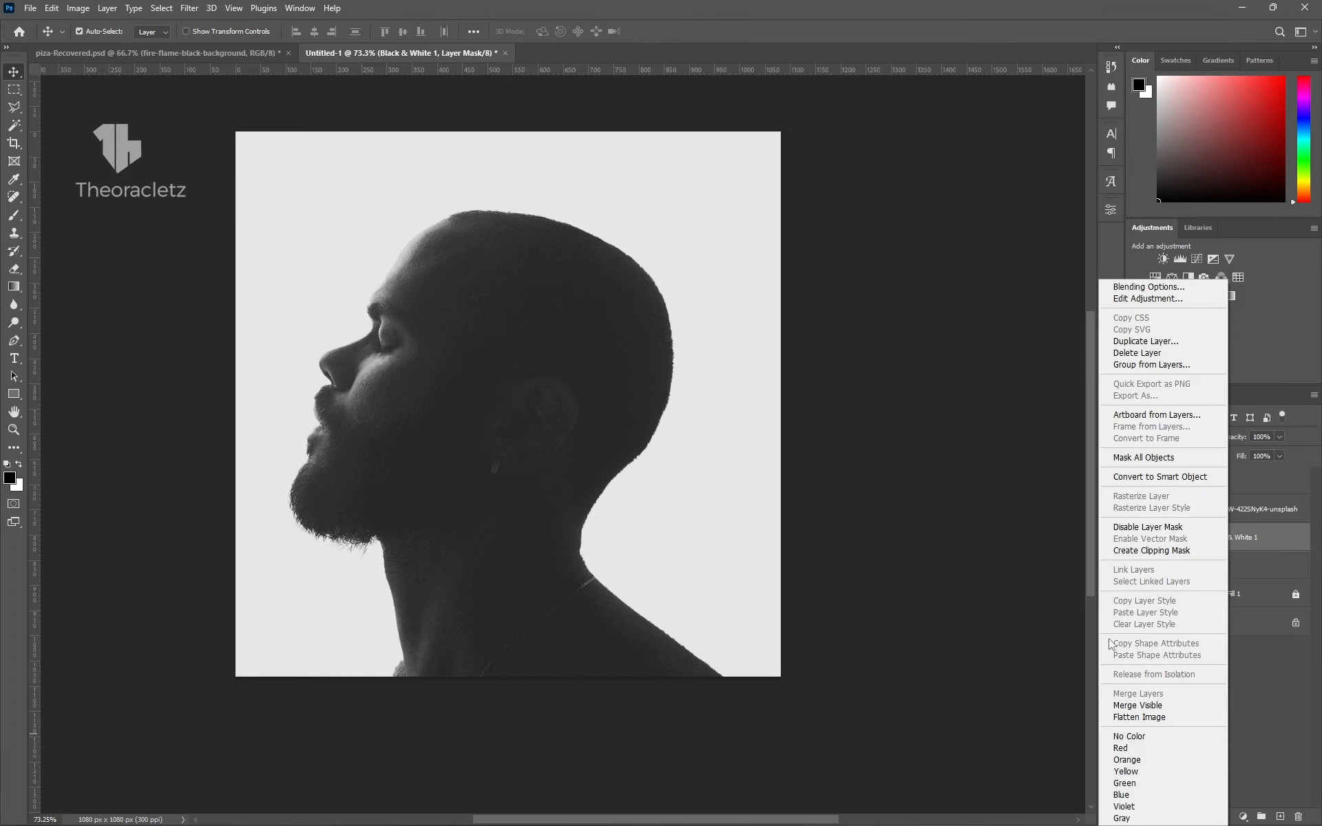
pyautogui.click(1148, 553)
pyautogui.doubleClick(1173, 543)
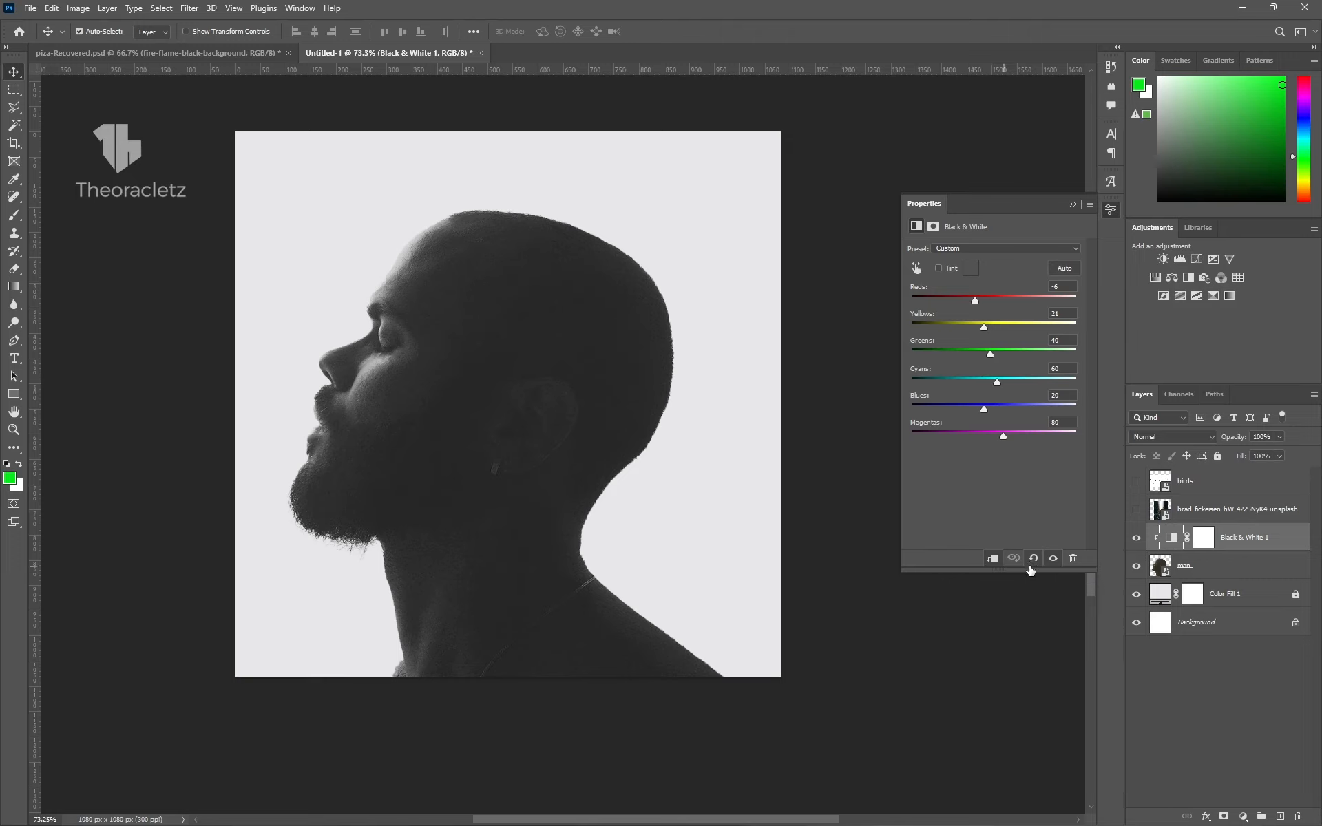
pyautogui.click(1052, 559)
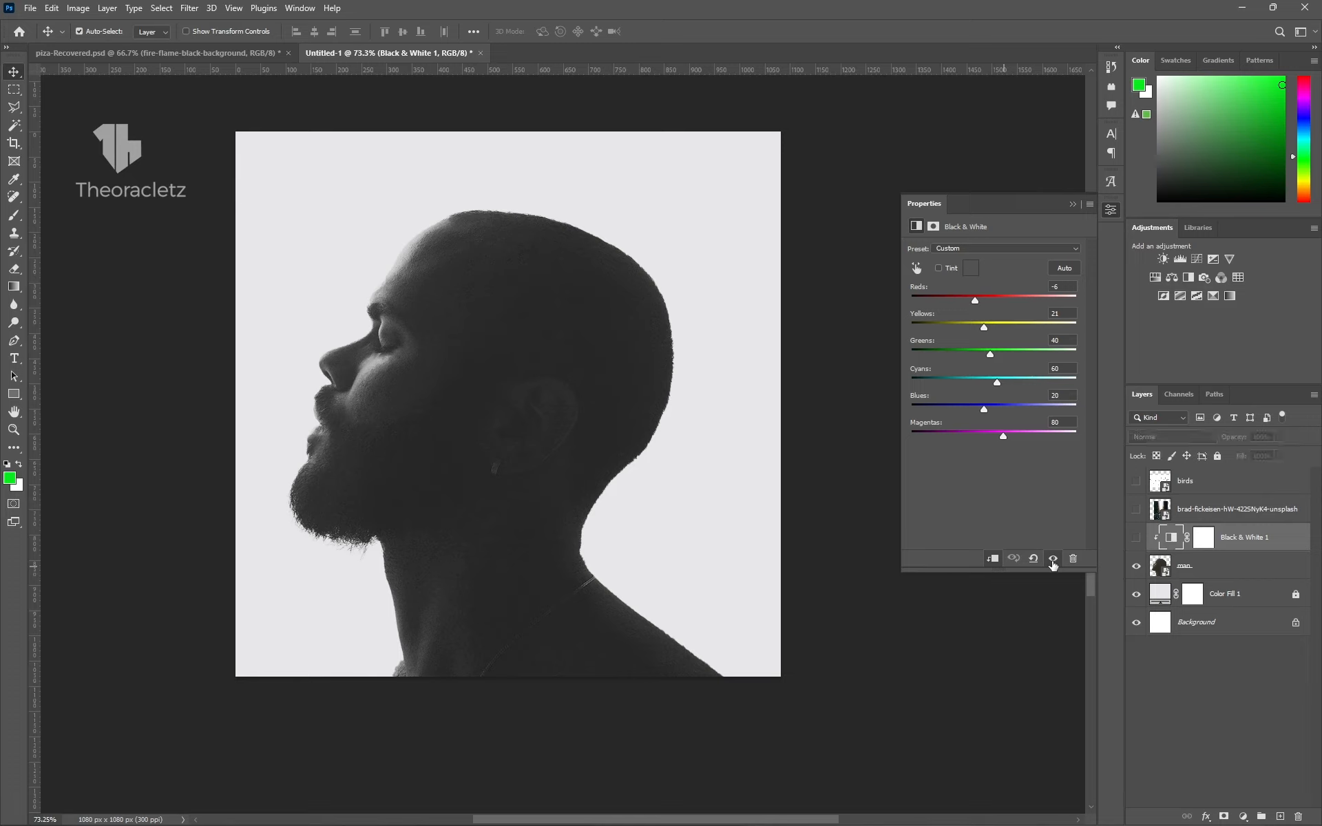
pyautogui.click(1052, 559)
# Show the hidden brad-fickeisen canyon photo layer and clip it to the man's silhouette.
pyautogui.click(1240, 513)
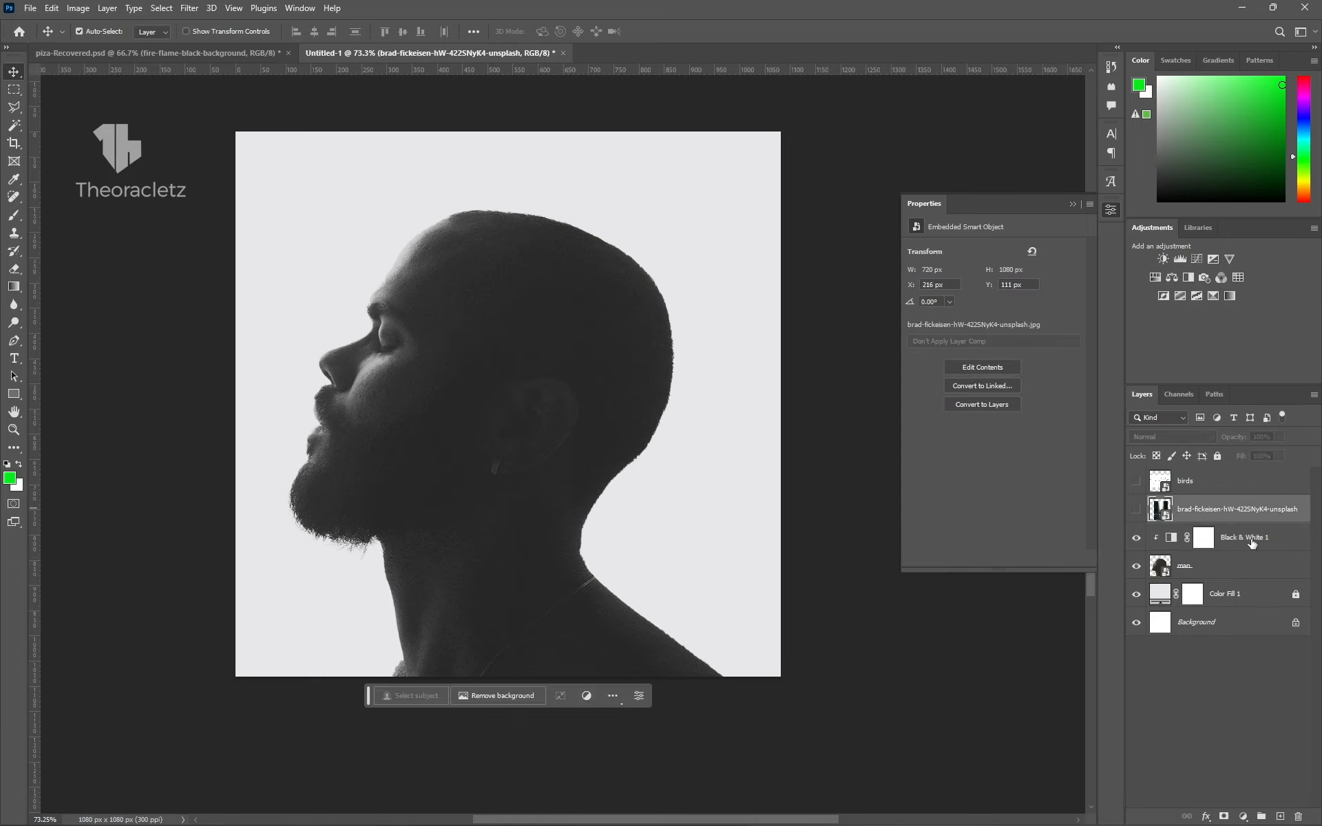
pyautogui.click(1073, 206)
pyautogui.click(1137, 511)
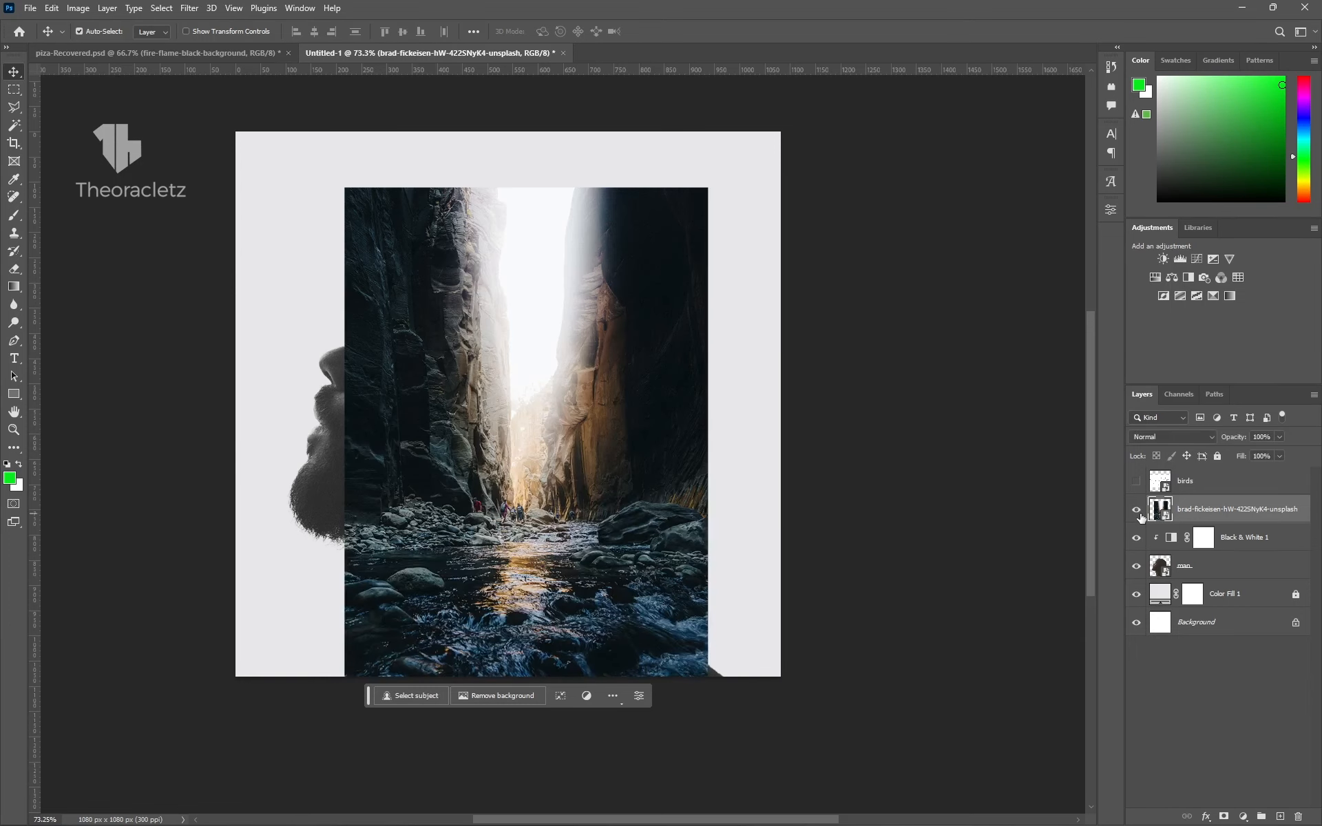
pyautogui.rightClick(1224, 511)
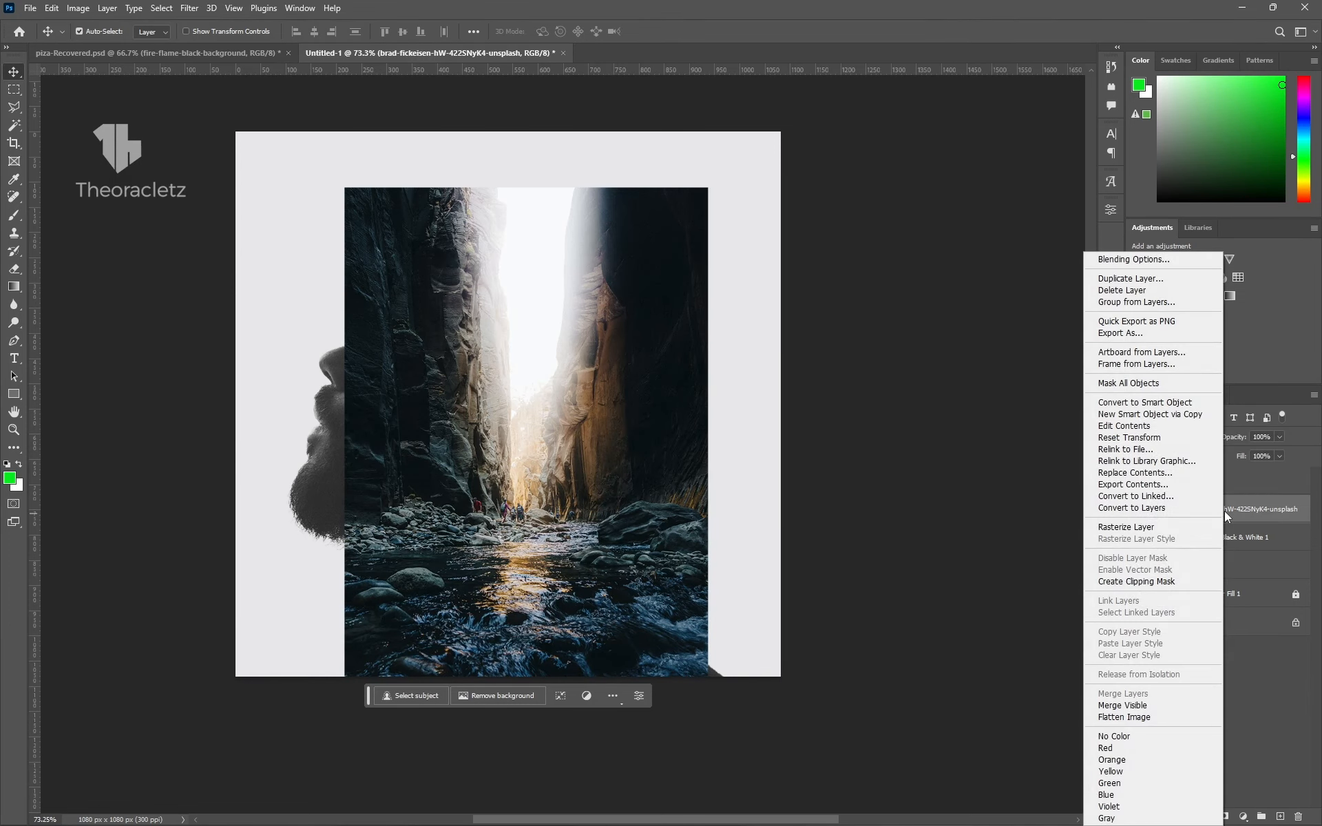
pyautogui.click(1109, 582)
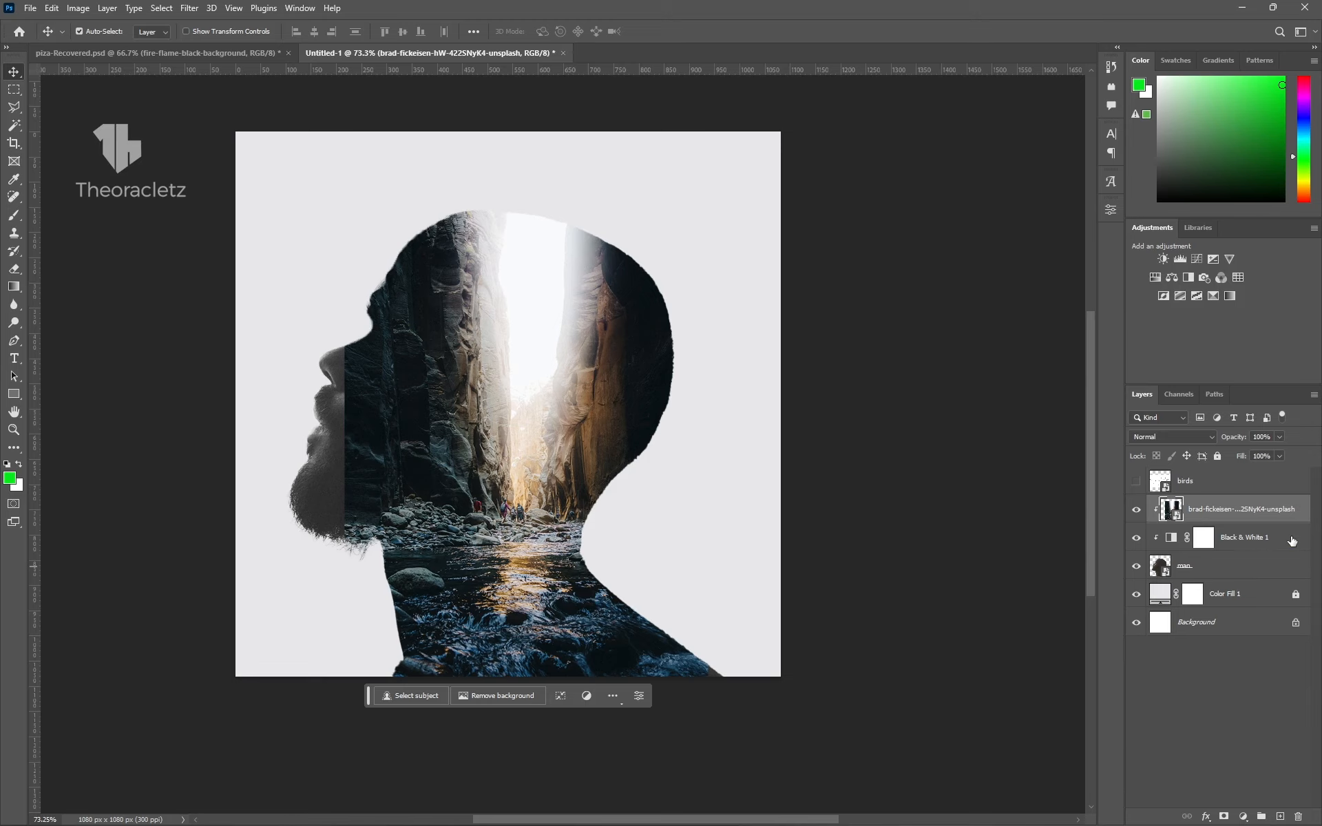
# Set the canyon photo layer's blend mode to Screen and add a layer mask to it.
pyautogui.click(1176, 437)
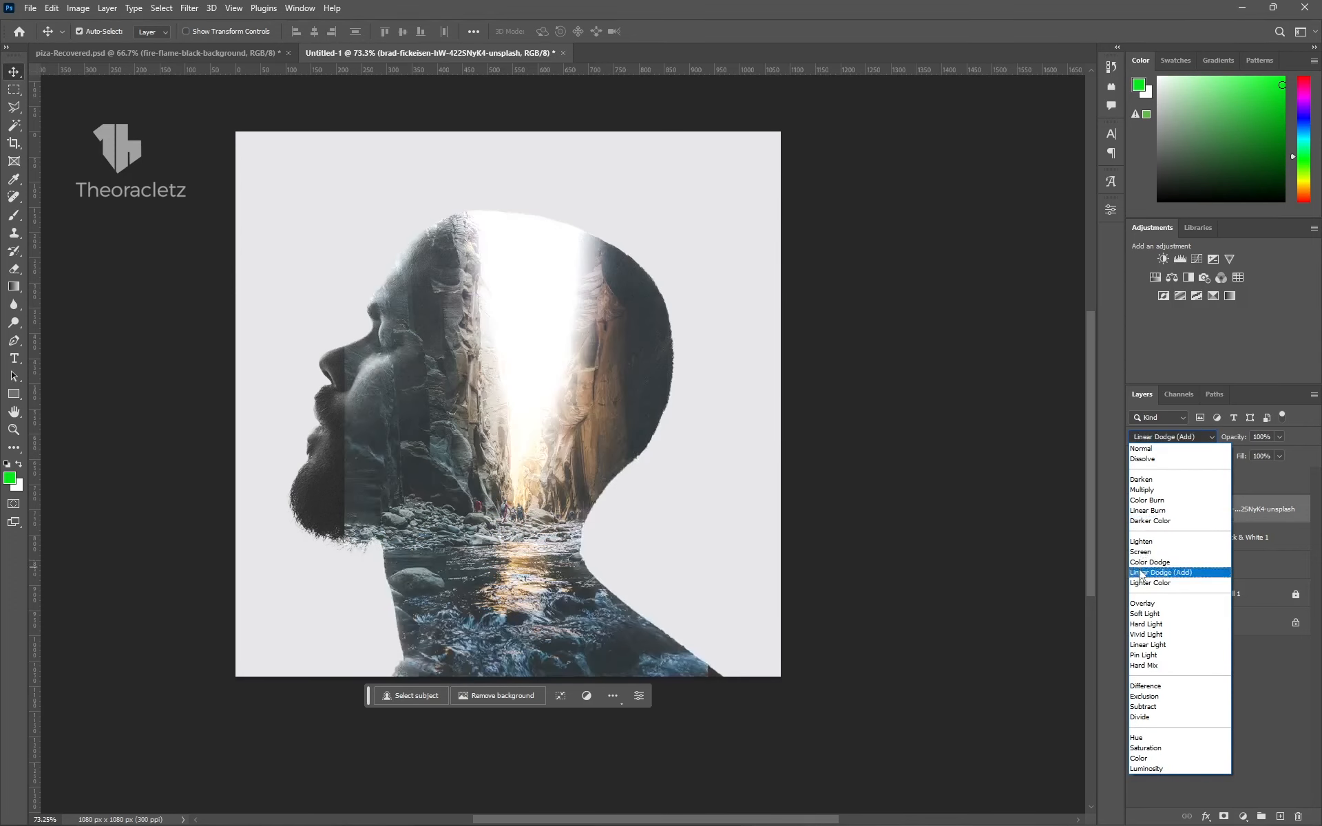
pyautogui.click(1142, 551)
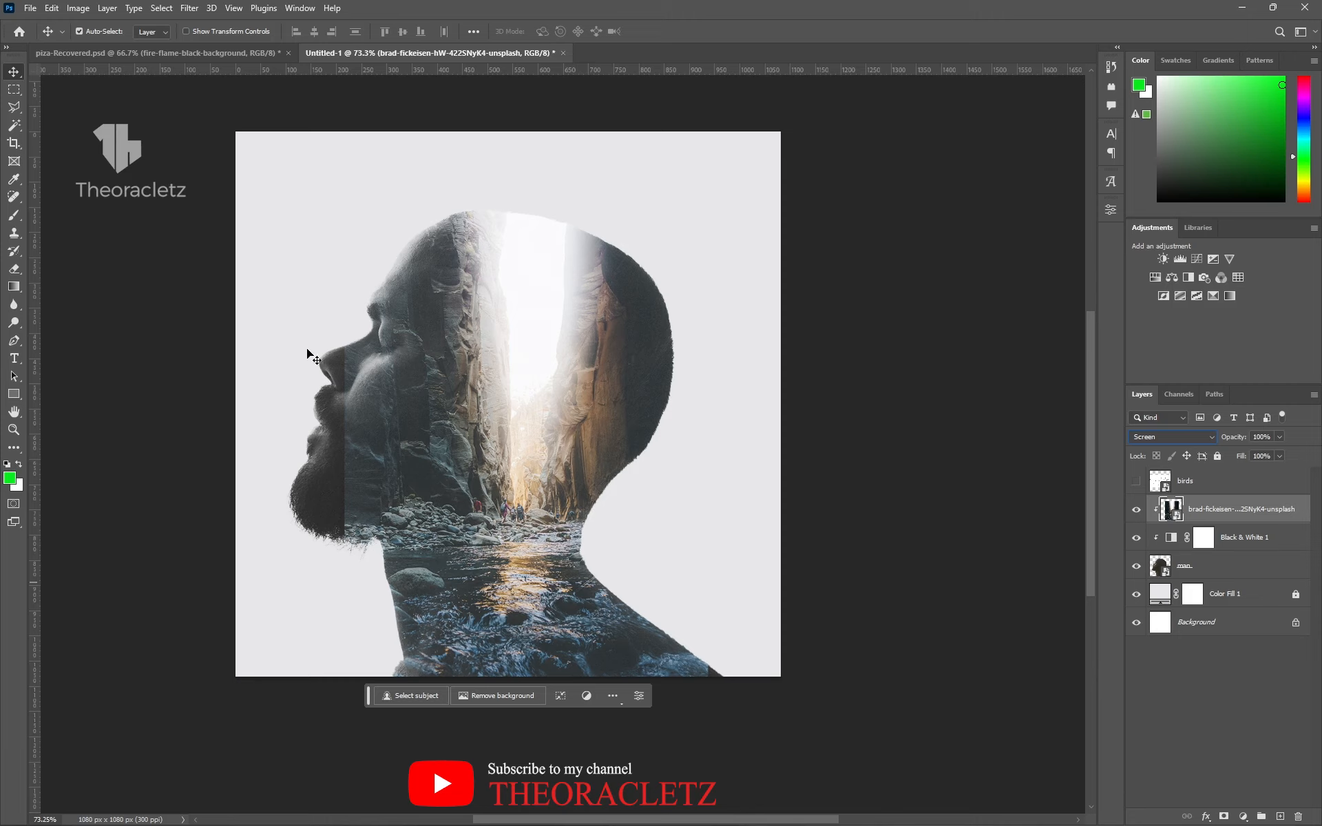
pyautogui.click(1223, 816)
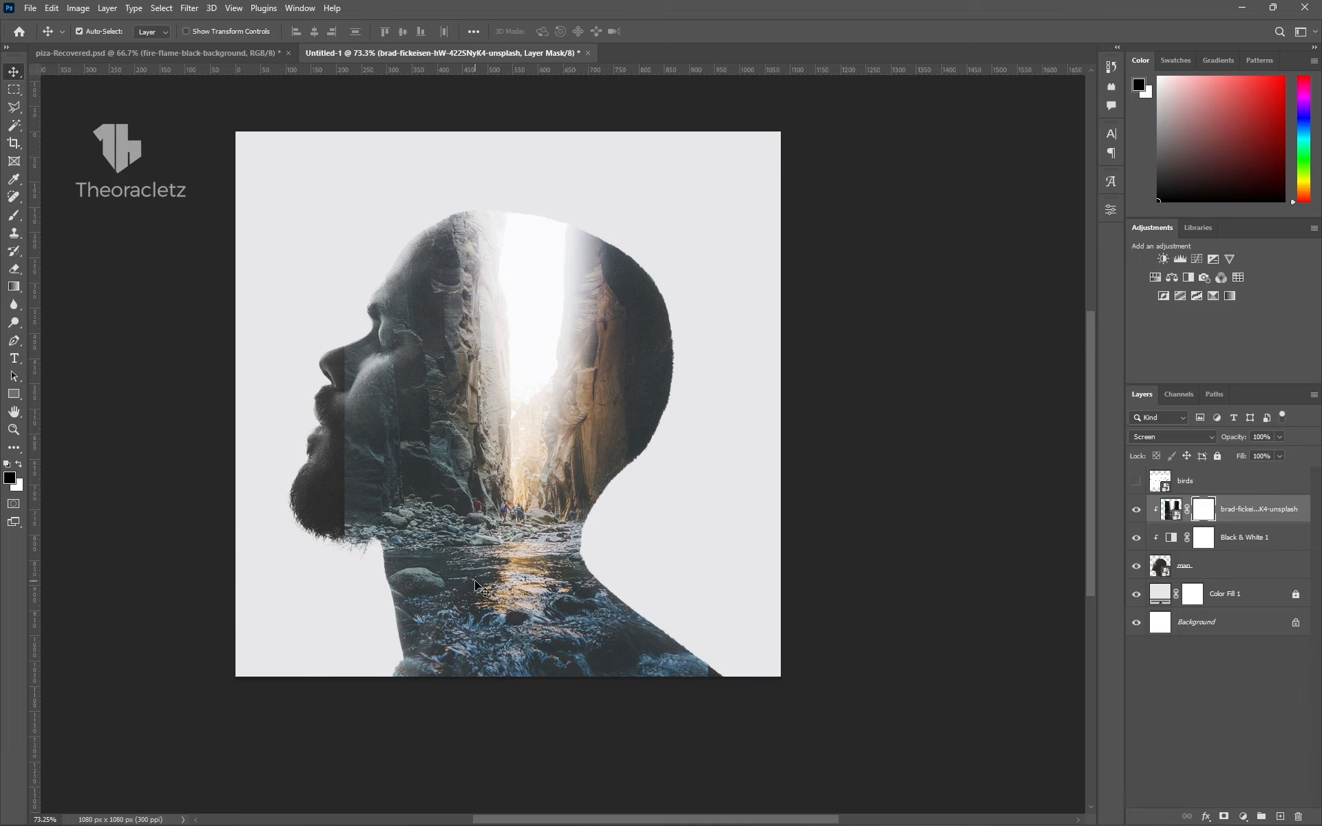
# Set up the Brush tool with a Soft Round tip, 161 px size, 0% hardness and 10% flow.
pyautogui.click(14, 216)
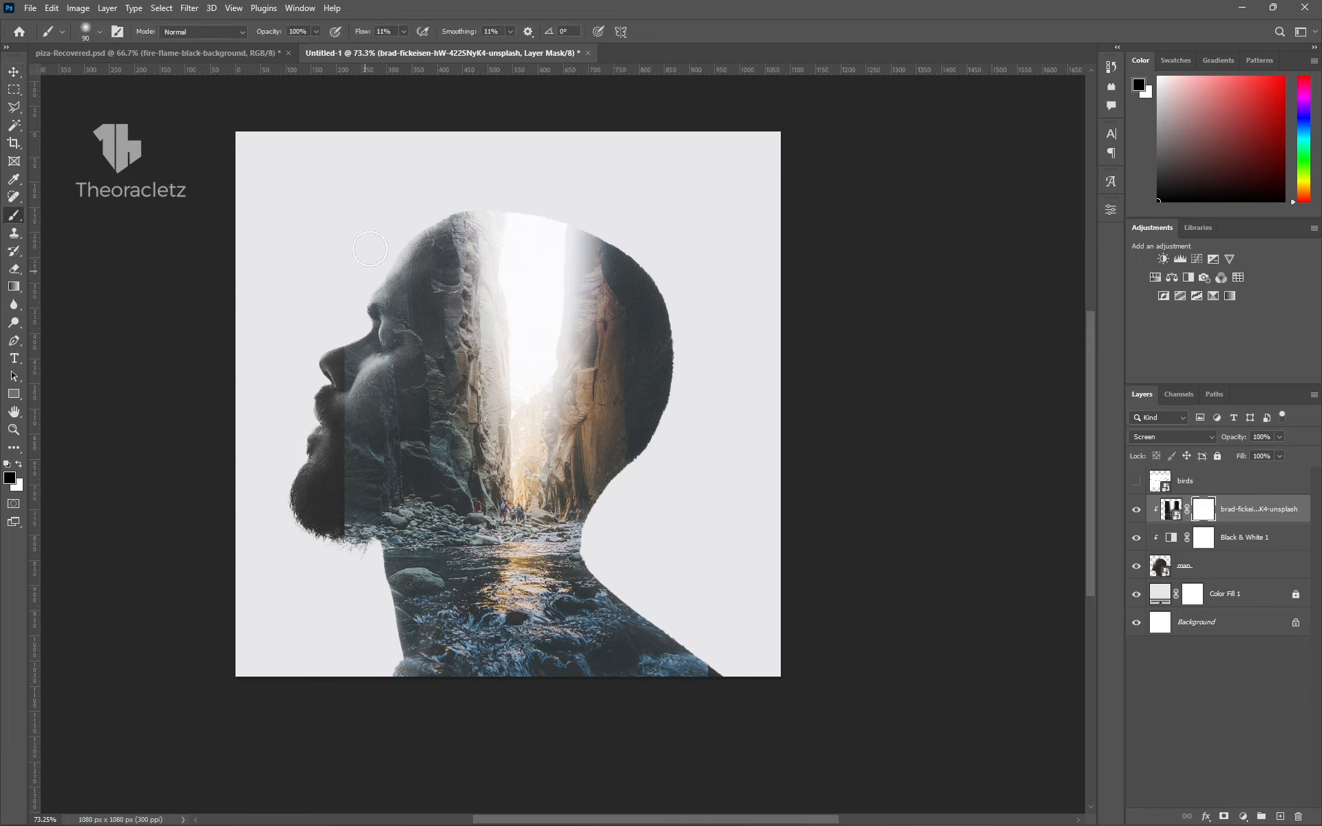
pyautogui.rightClick(320, 136)
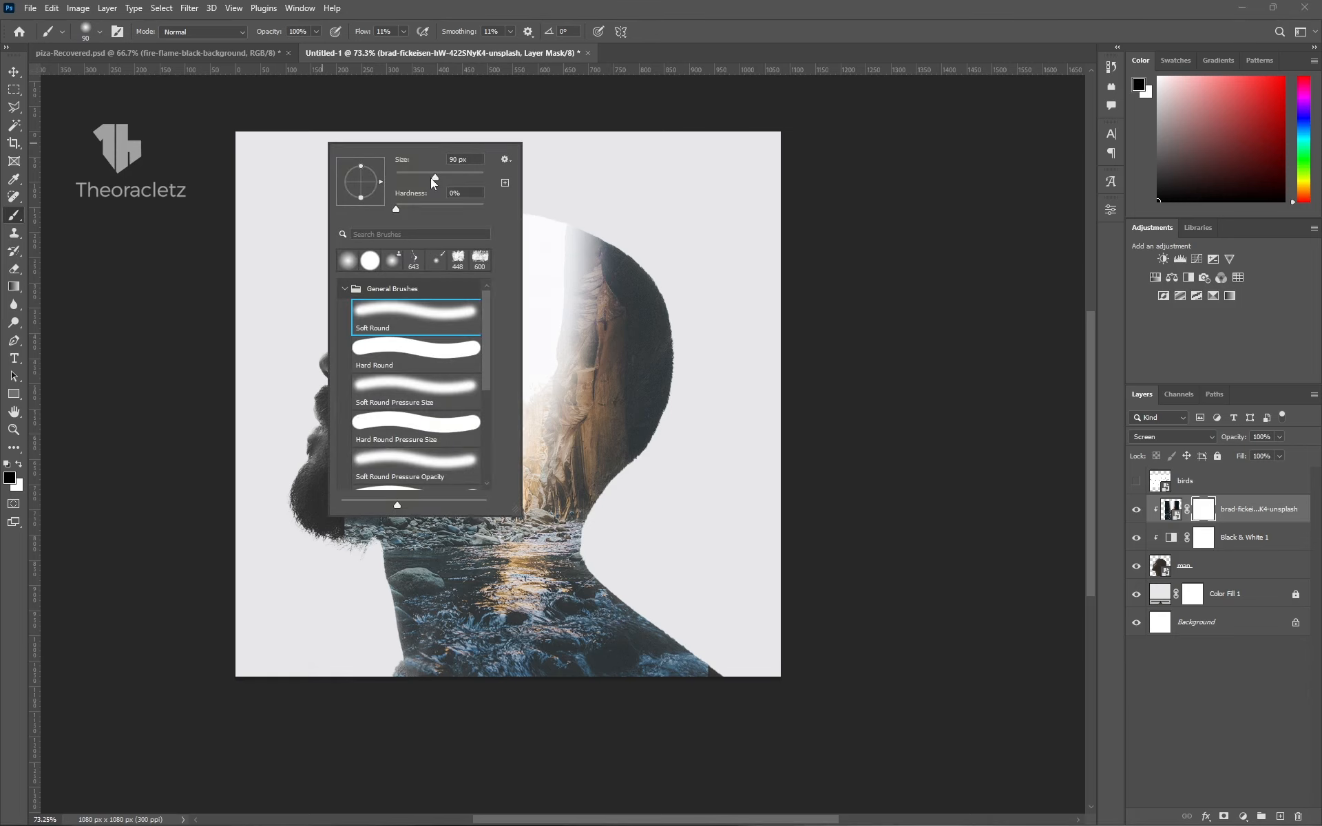
pyautogui.moveTo(444, 177); pyautogui.dragTo(447, 177)
pyautogui.click(504, 111)
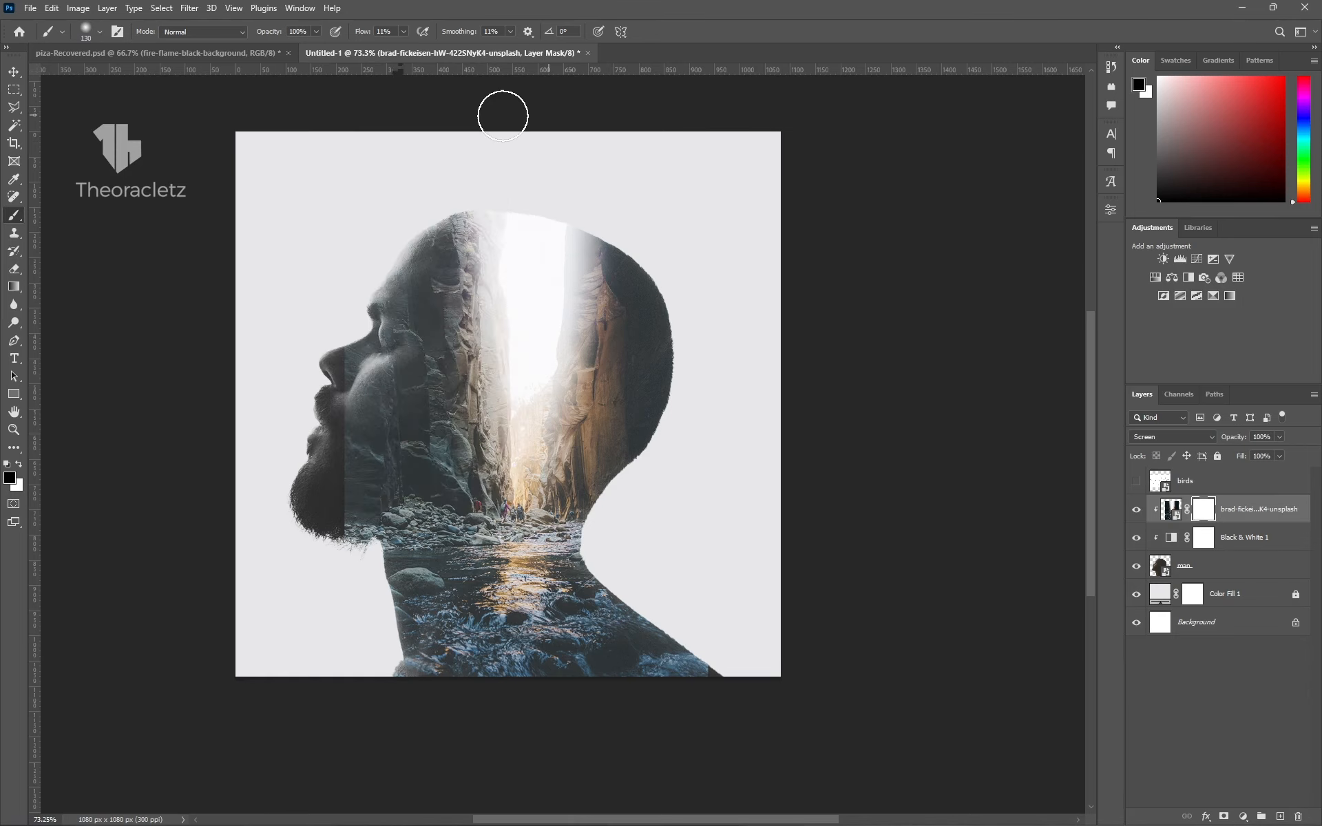
pyautogui.click(100, 32)
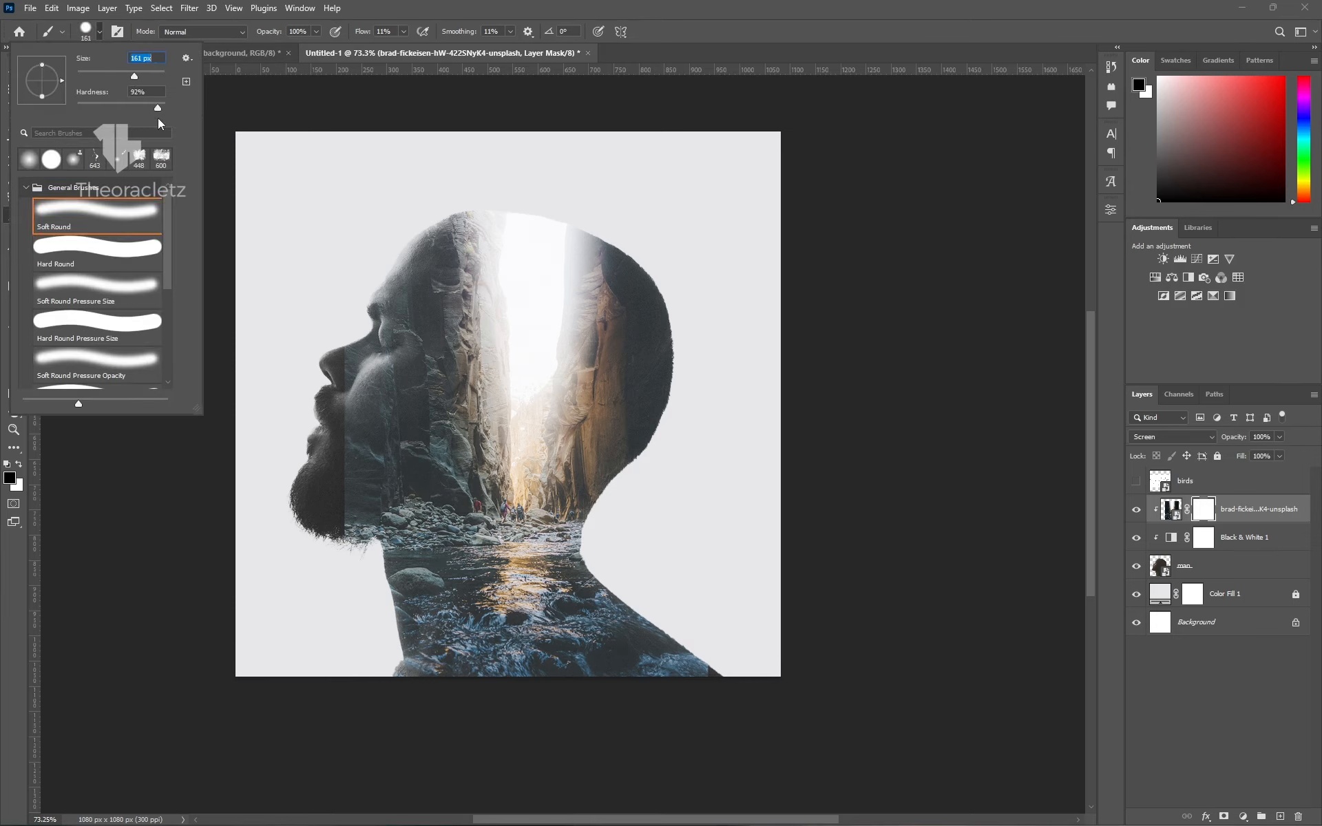
pyautogui.press('Tab')
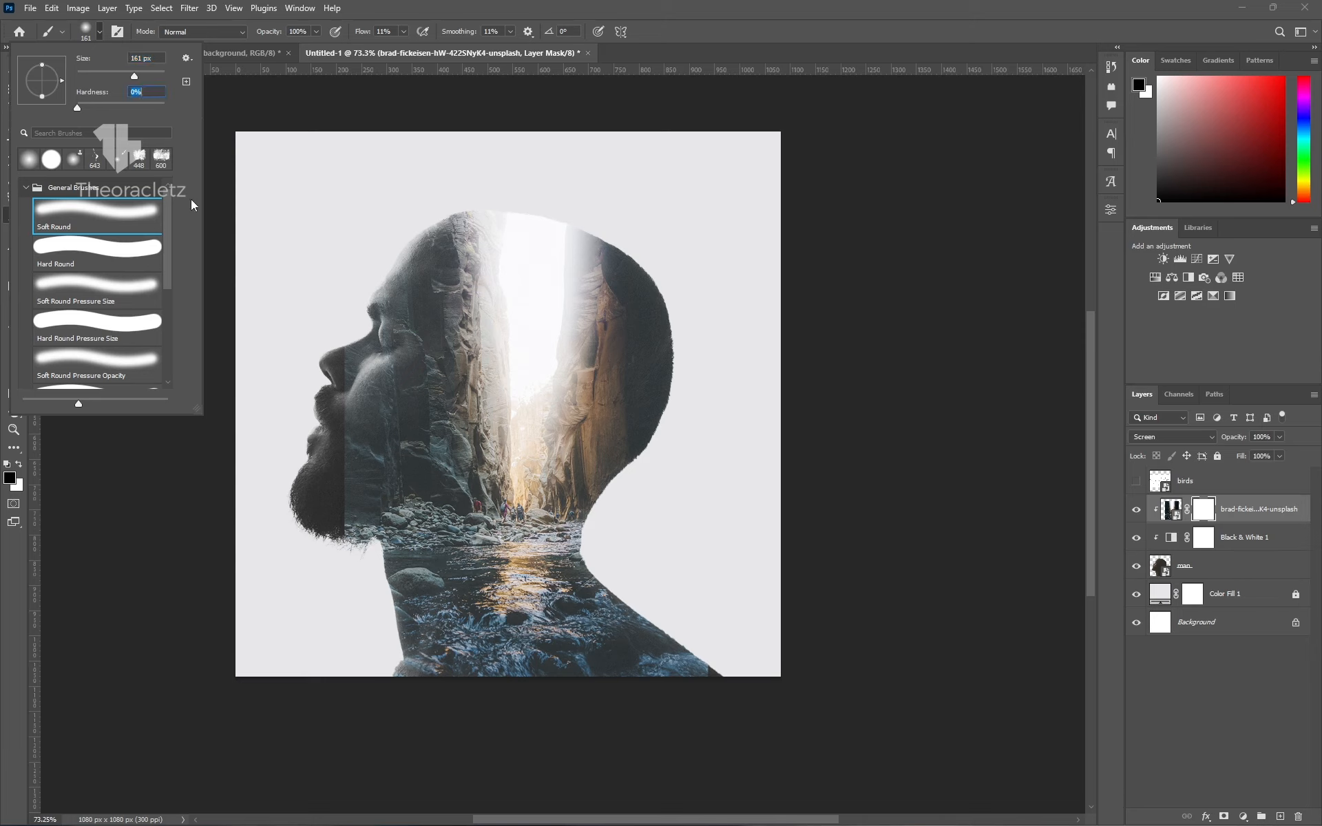
pyautogui.click(401, 34)
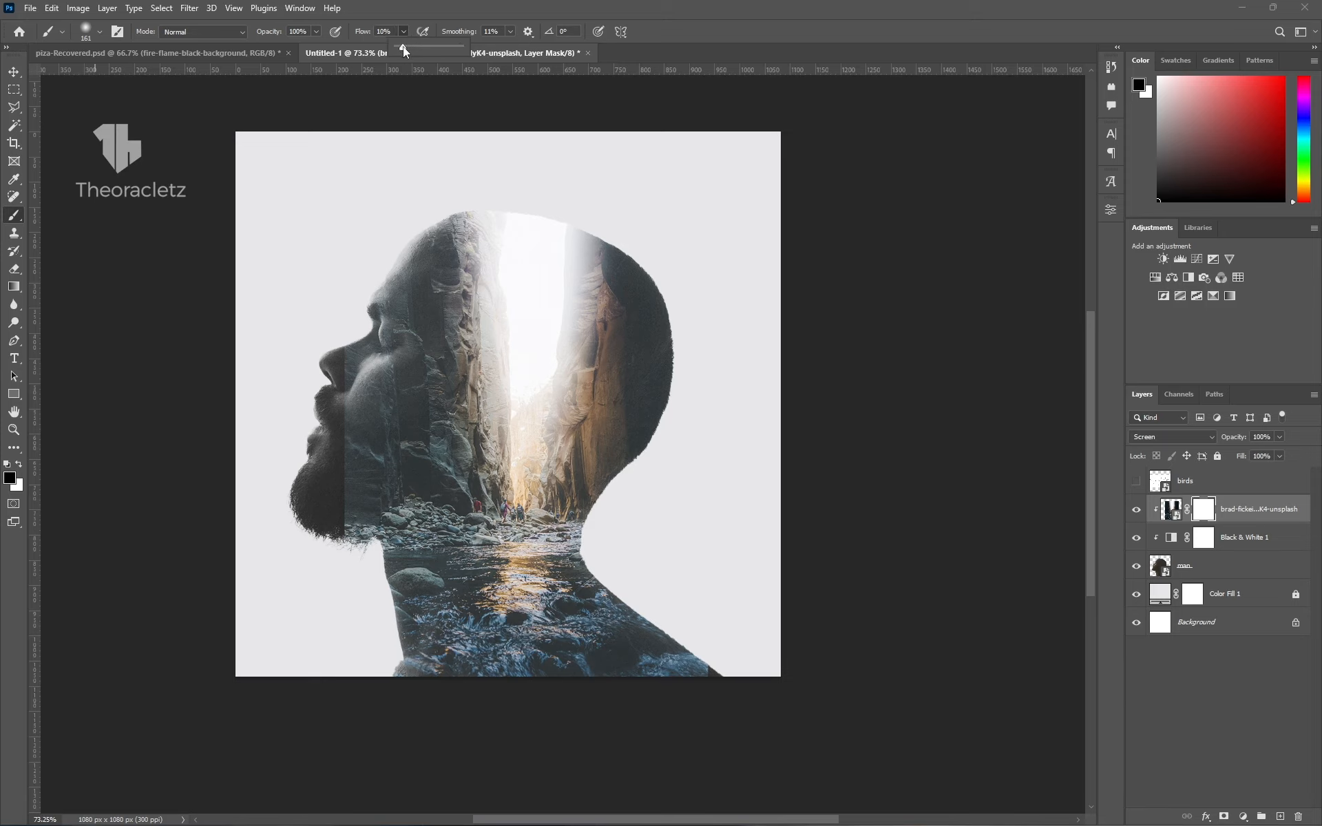
# Paint black on the canyon layer's mask over the face, beard, neck and back of the head, reducing the brush to 80 px.
pyautogui.click(359, 335)
pyautogui.moveTo(366, 286)
pyautogui.mouseDown()
pyautogui.moveTo(413, 234)
pyautogui.moveTo(345, 338)
pyautogui.moveTo(353, 439)
pyautogui.moveTo(358, 377)
pyautogui.moveTo(341, 344)
pyautogui.moveTo(351, 338)
pyautogui.moveTo(336, 463)
pyautogui.moveTo(353, 390)
pyautogui.moveTo(340, 564)
pyautogui.moveTo(377, 521)
pyautogui.moveTo(363, 534)
pyautogui.moveTo(408, 437)
pyautogui.moveTo(355, 407)
pyautogui.moveTo(363, 421)
pyautogui.moveTo(359, 409)
pyautogui.moveTo(399, 405)
pyautogui.moveTo(414, 436)
pyautogui.moveTo(363, 466)
pyautogui.moveTo(346, 433)
pyautogui.moveTo(364, 577)
pyautogui.moveTo(339, 585)
pyautogui.moveTo(343, 645)
pyautogui.moveTo(353, 332)
pyautogui.moveTo(417, 277)
pyautogui.moveTo(407, 321)
pyautogui.moveTo(399, 301)
pyautogui.moveTo(340, 423)
pyautogui.moveTo(404, 572)
pyautogui.moveTo(461, 617)
pyautogui.moveTo(423, 645)
pyautogui.moveTo(380, 561)
pyautogui.moveTo(370, 593)
pyautogui.moveTo(382, 572)
pyautogui.moveTo(382, 604)
pyautogui.moveTo(375, 506)
pyautogui.moveTo(383, 610)
pyautogui.moveTo(372, 628)
pyautogui.moveTo(613, 610)
pyautogui.moveTo(600, 583)
pyautogui.moveTo(647, 502)
pyautogui.moveTo(634, 472)
pyautogui.moveTo(641, 497)
pyautogui.moveTo(590, 534)
pyautogui.moveTo(592, 503)
pyautogui.moveTo(614, 481)
pyautogui.moveTo(605, 530)
pyautogui.moveTo(592, 531)
pyautogui.moveTo(605, 548)
pyautogui.moveTo(590, 534)
pyautogui.moveTo(592, 555)
pyautogui.moveTo(654, 599)
pyautogui.moveTo(643, 588)
pyautogui.moveTo(687, 654)
pyautogui.moveTo(700, 637)
pyautogui.moveTo(697, 656)
pyautogui.moveTo(654, 592)
pyautogui.moveTo(693, 648)
pyautogui.mouseUp()
pyautogui.press('[')
pyautogui.press('[')
pyautogui.press('[')
pyautogui.press('[')
pyautogui.press('[')
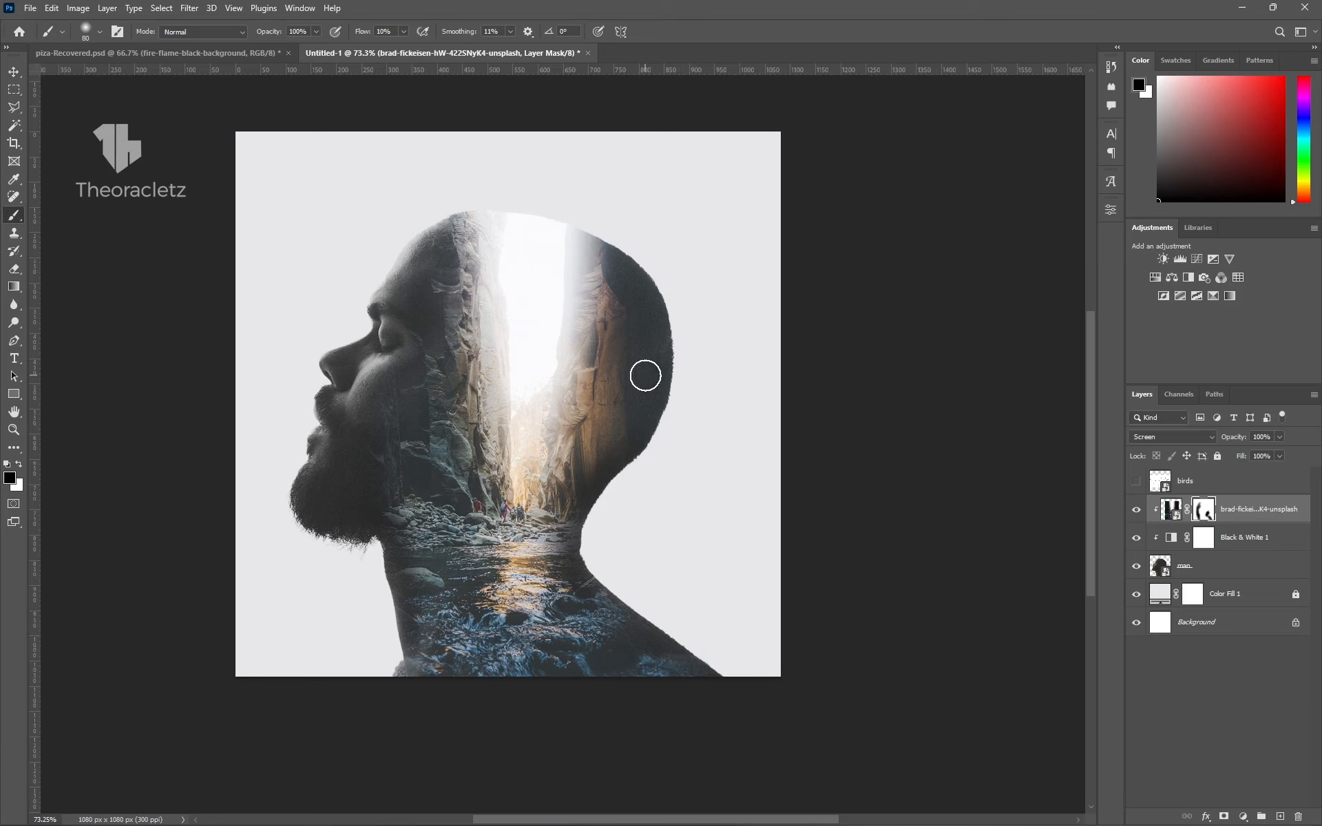
# Enlarge the Soft Round brush to 158 px at 0% hardness.
pyautogui.press(']')
pyautogui.press(']')
pyautogui.press(']')
pyautogui.press(']')
pyautogui.rightClick(689, 273)
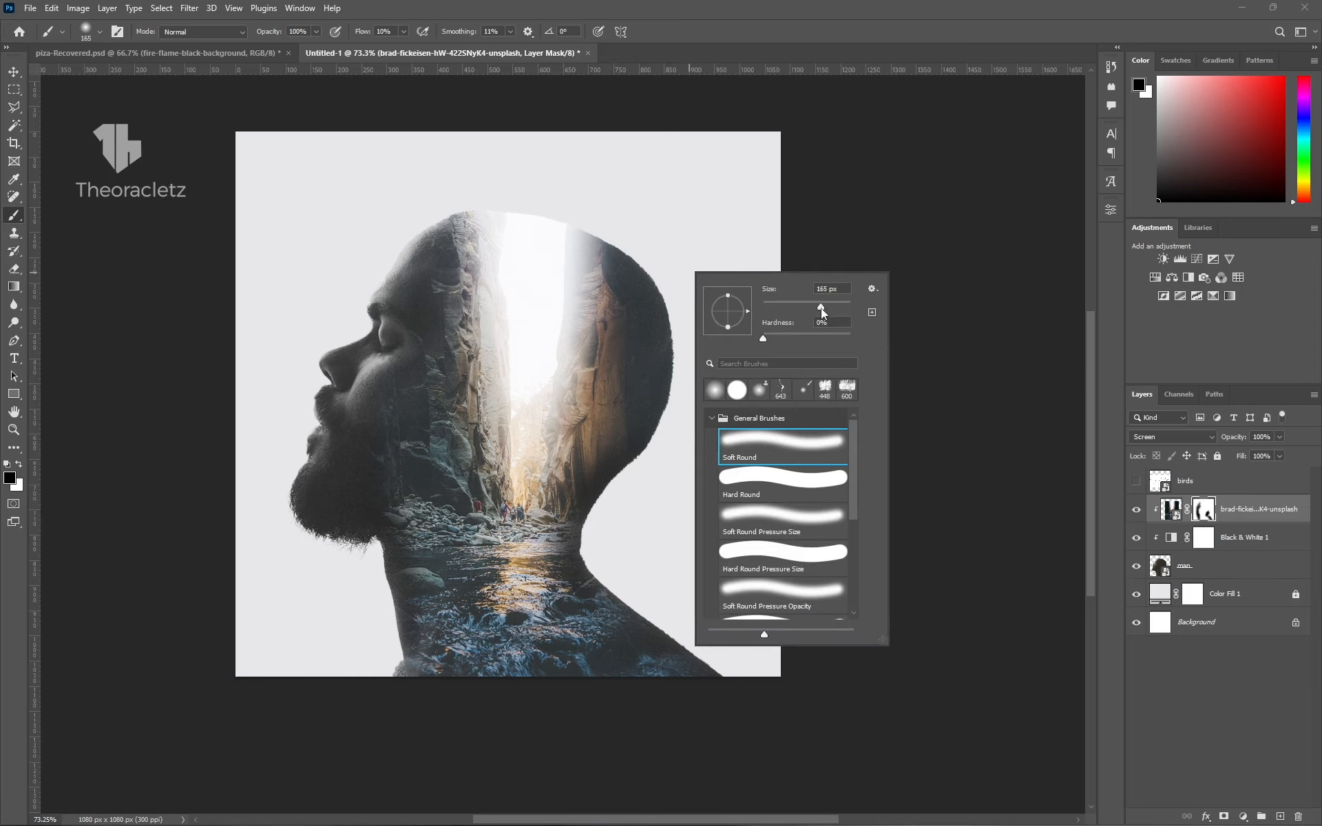
pyautogui.press('Return')
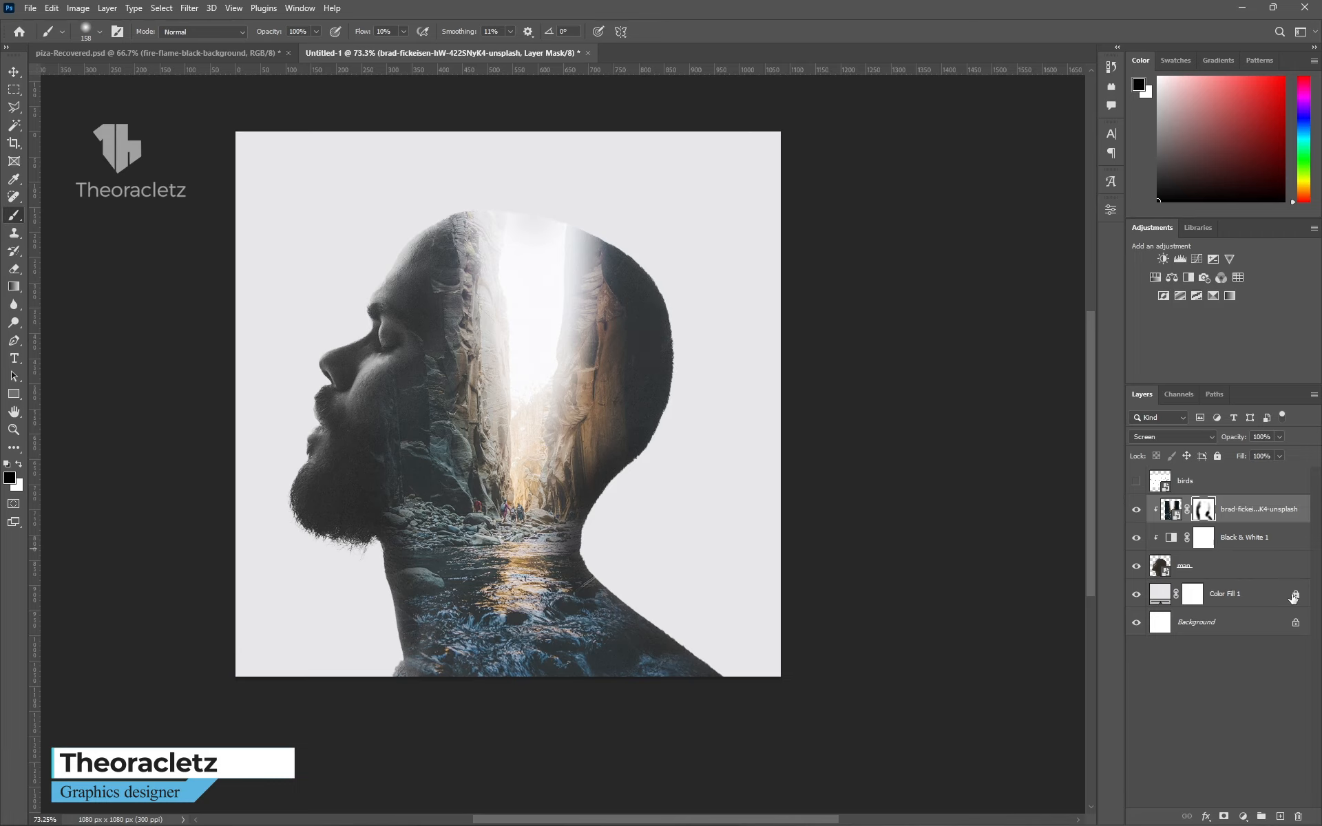
# Recolour the Color Fill 1 background to a pale lavender grey with hue 240, saturation 4% and brightness 88%.
pyautogui.doubleClick(1161, 596)
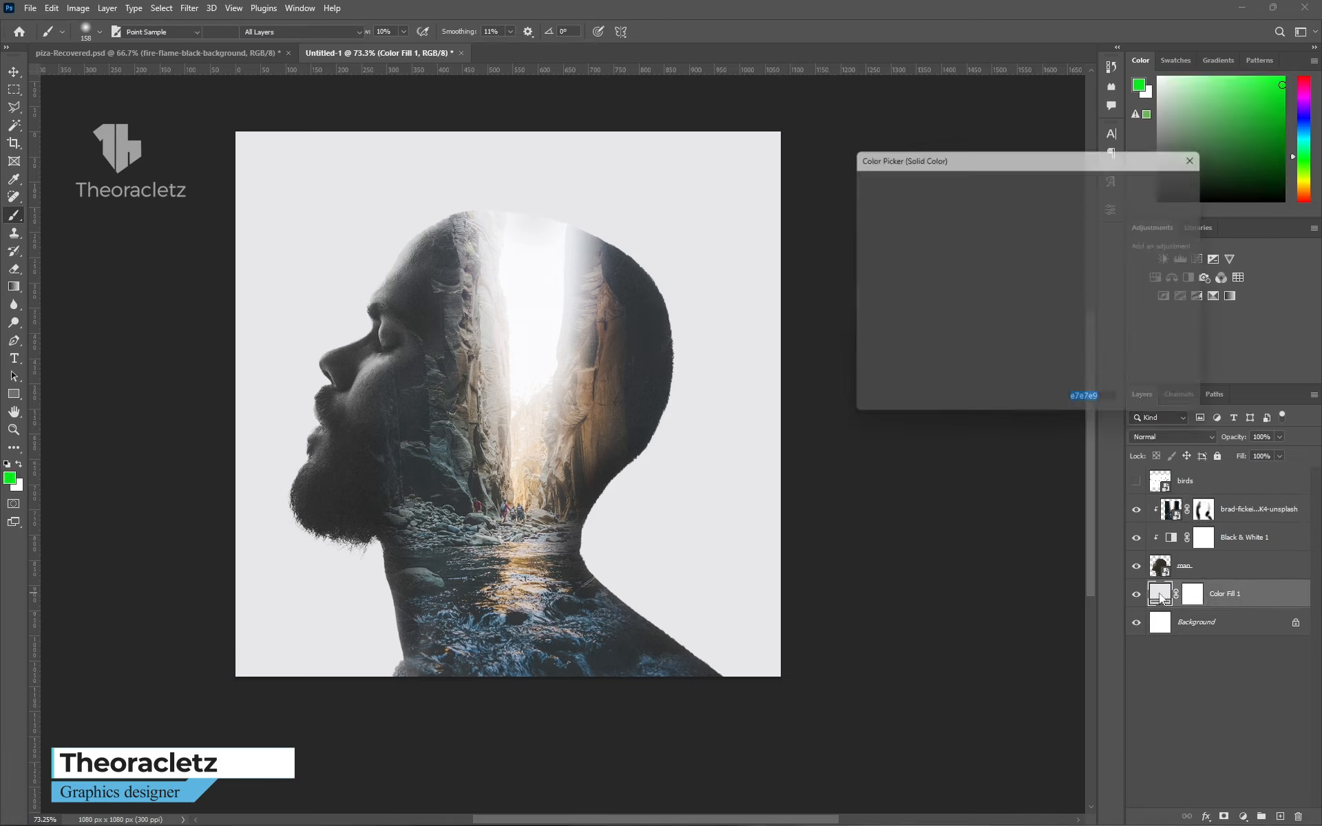
pyautogui.moveTo(857, 199); pyautogui.dragTo(854, 205)
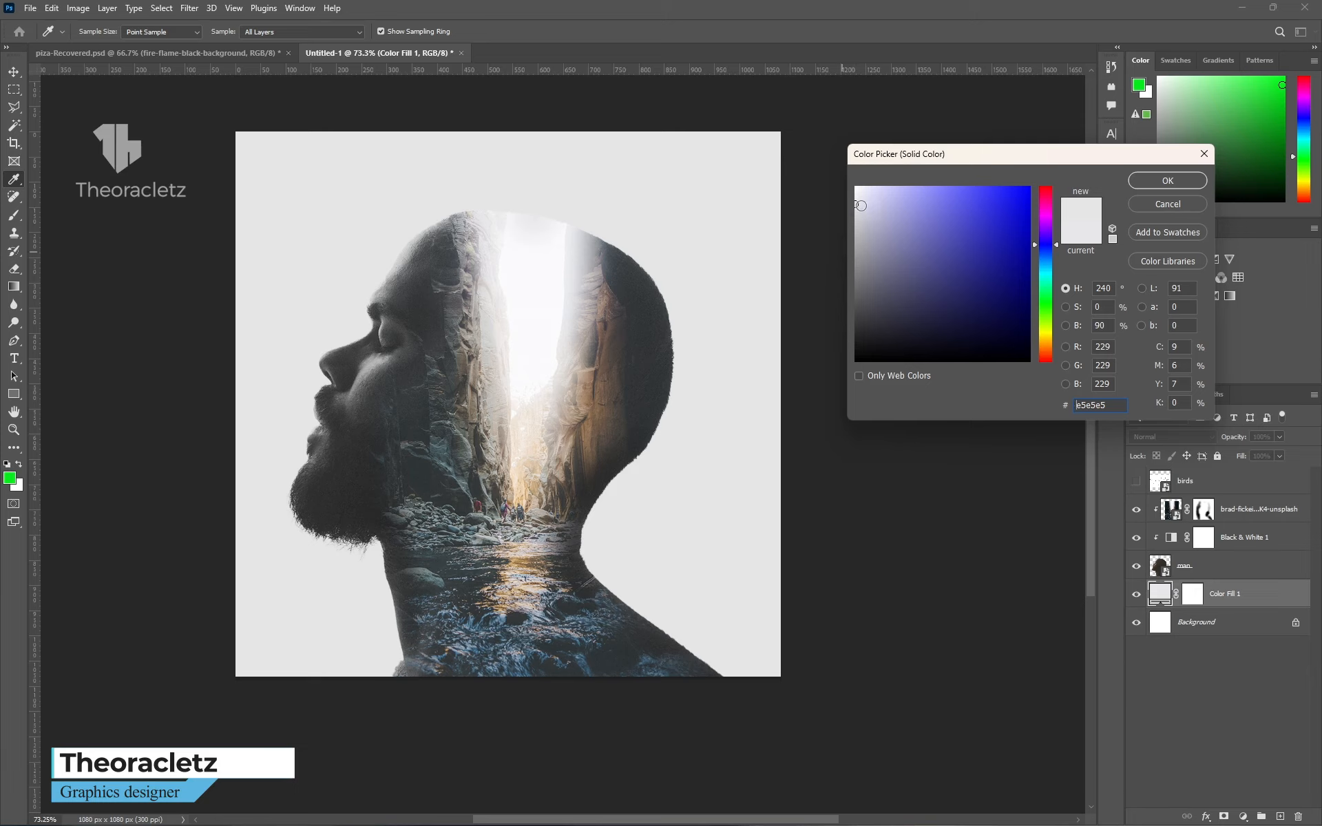
pyautogui.moveTo(855, 204); pyautogui.dragTo(863, 206)
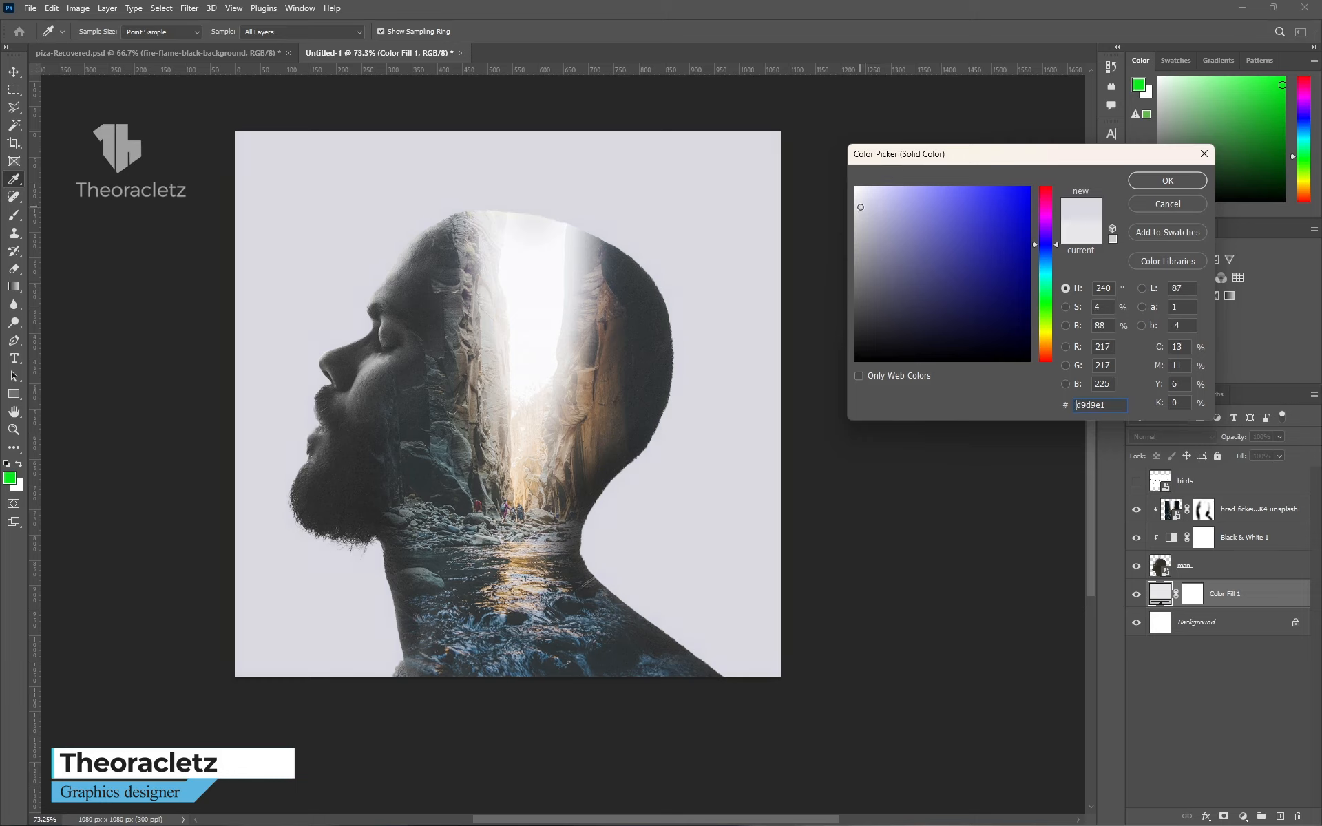
pyautogui.moveTo(860, 206); pyautogui.dragTo(860, 207)
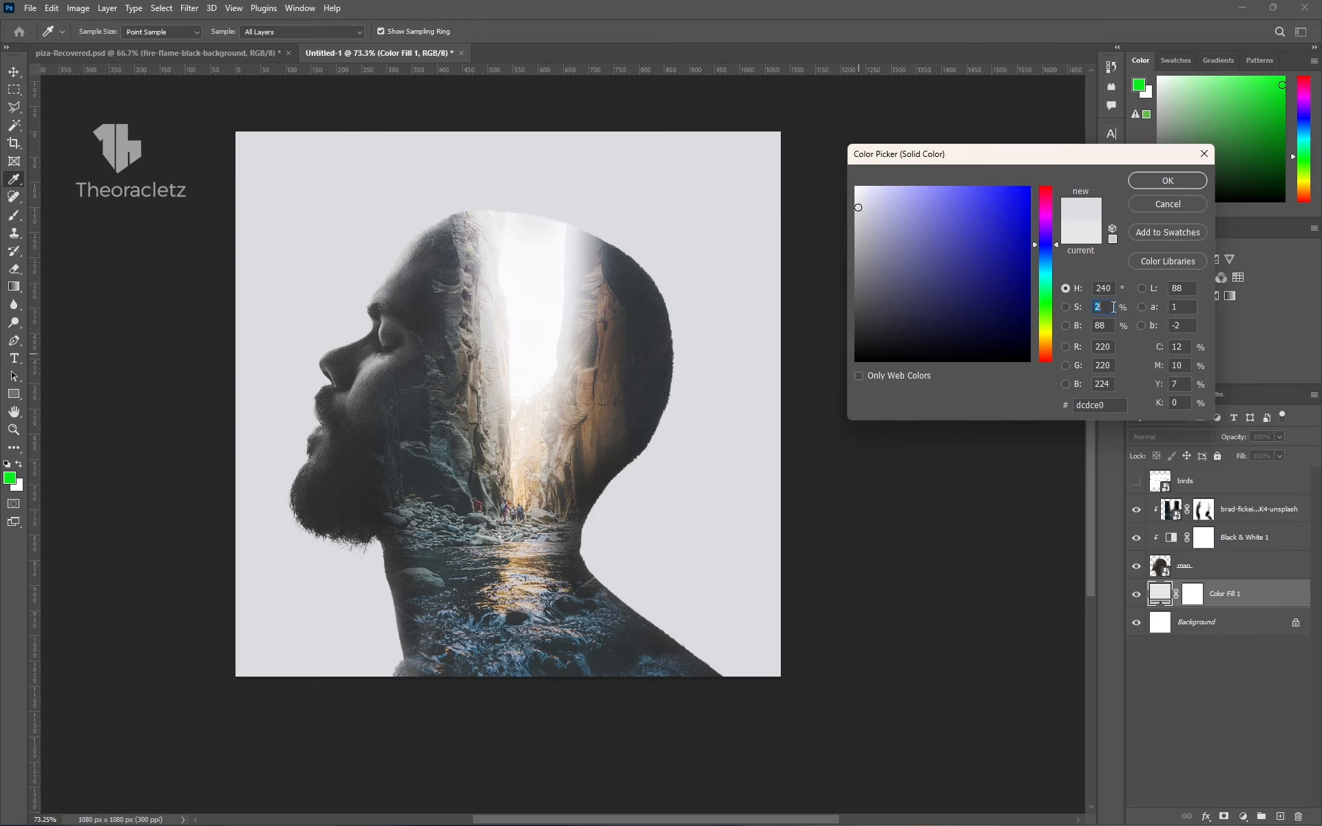
pyautogui.press('Up')
pyautogui.press('Up')
pyautogui.click(1155, 178)
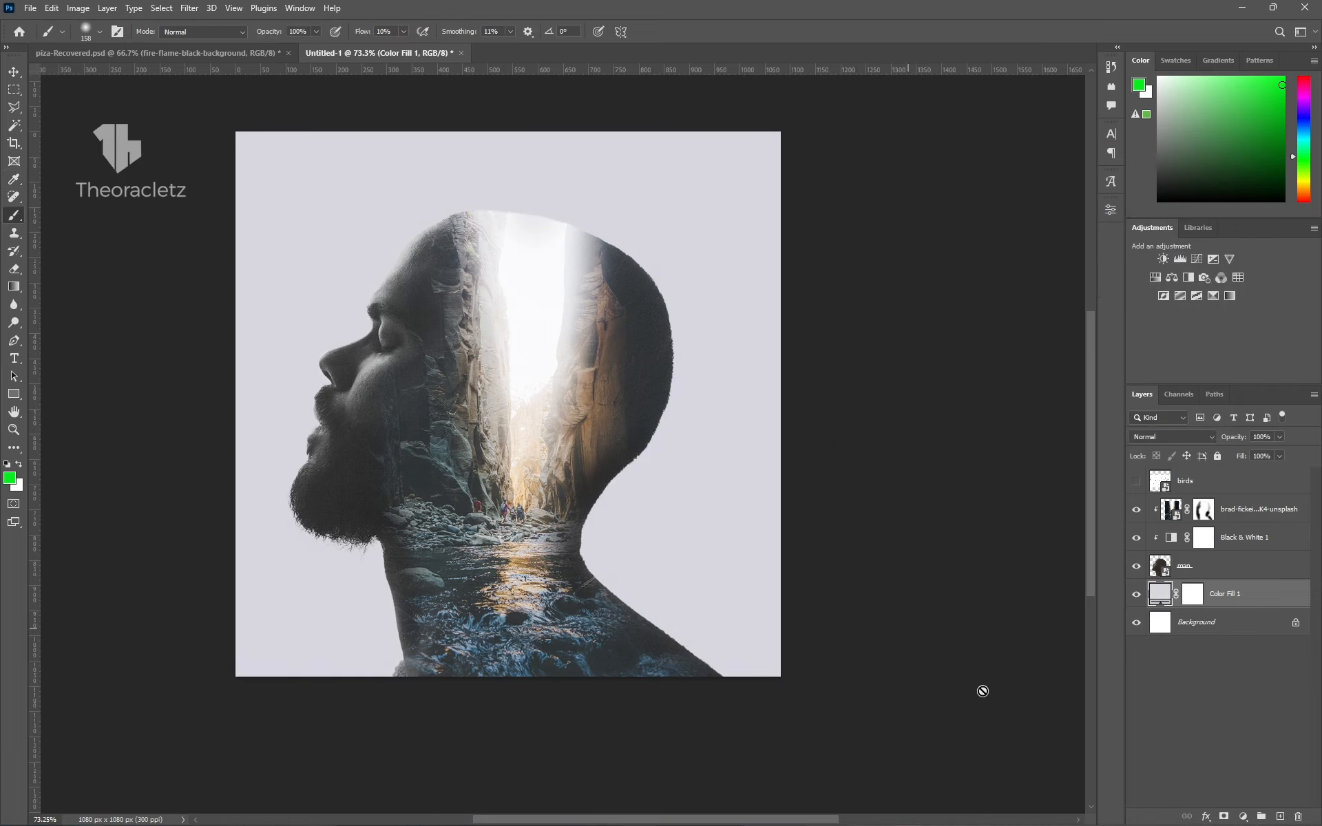
# Show the birds layer and scale it down proportionally over the bright canyon opening near the top of the head.
pyautogui.click(1137, 482)
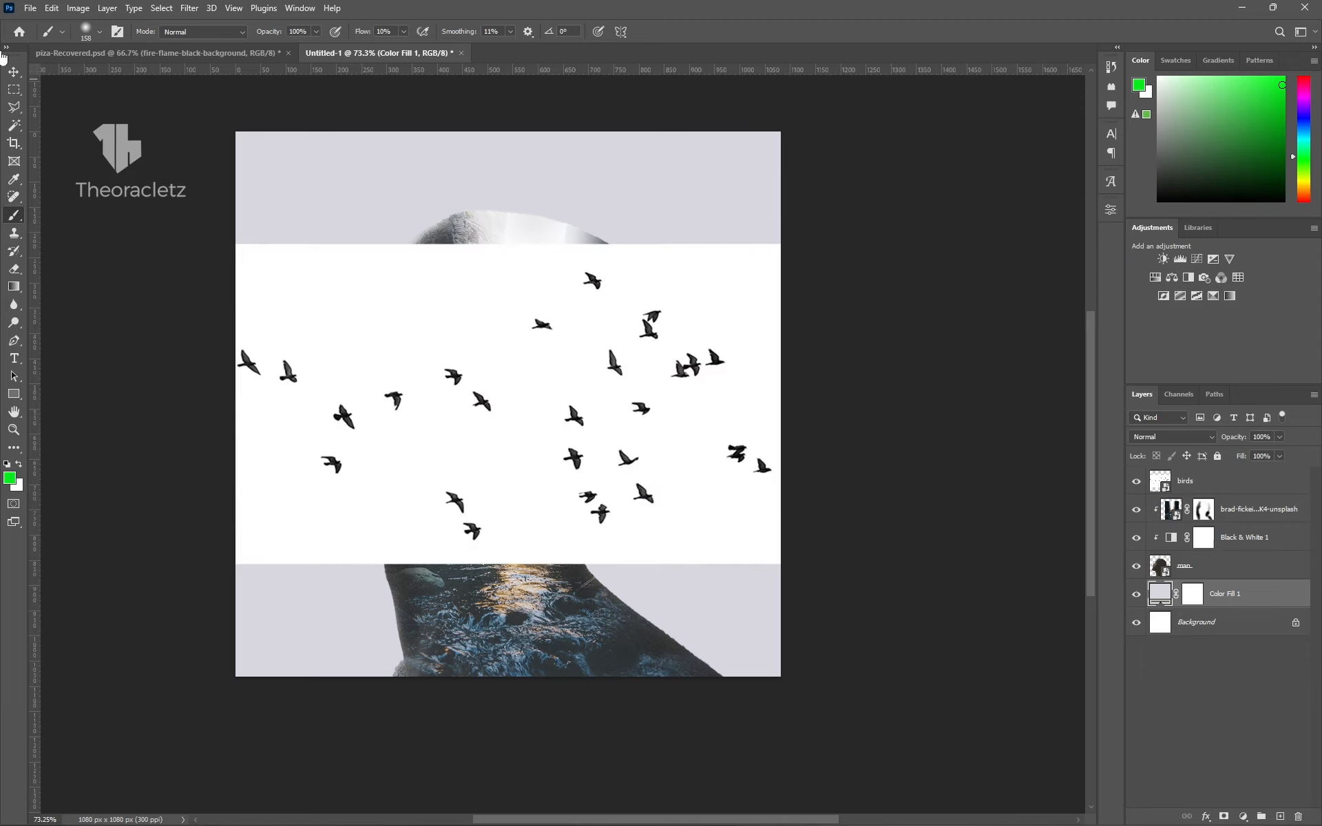
pyautogui.click(14, 71)
pyautogui.keyDown('ctrl'); pyautogui.click(449, 357); pyautogui.keyUp('ctrl')
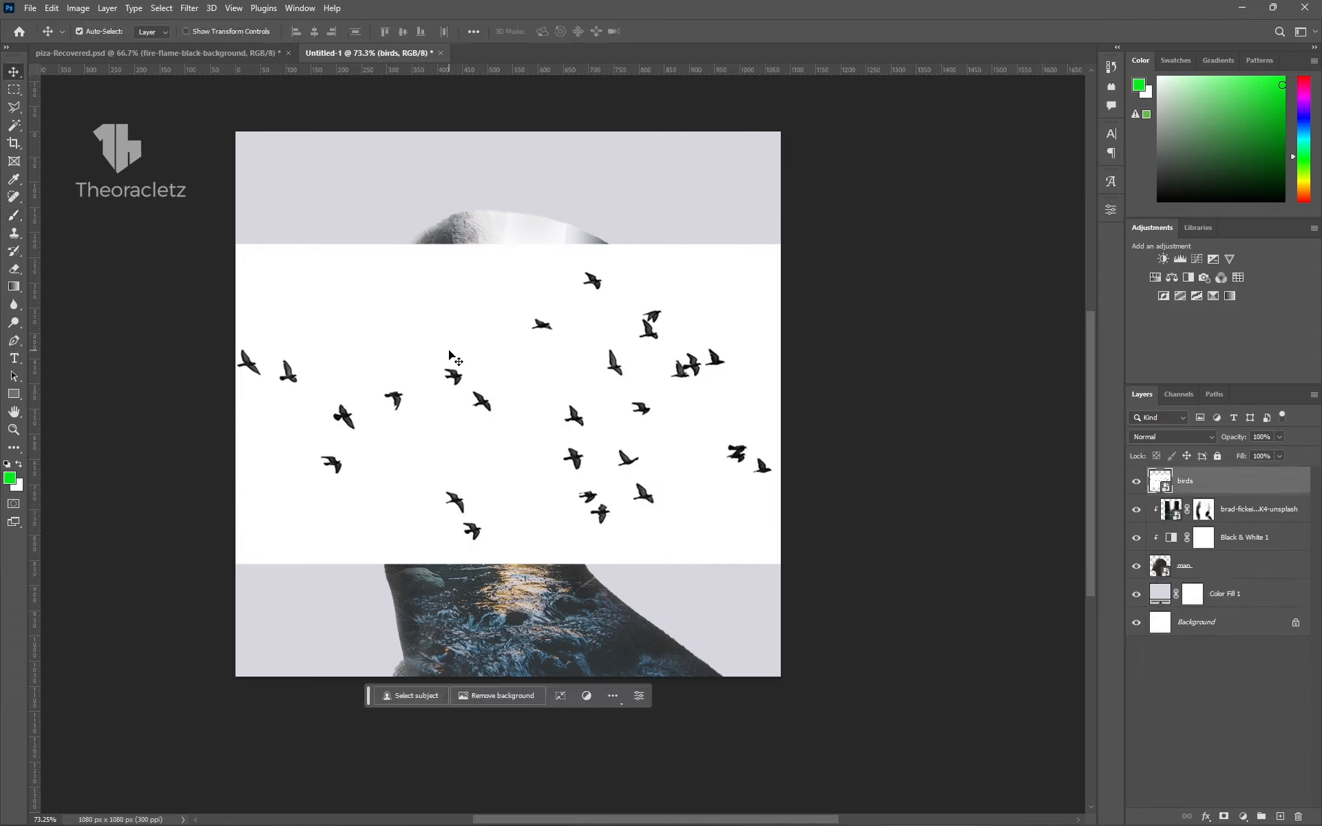
pyautogui.hotkey('ctrl', 't')
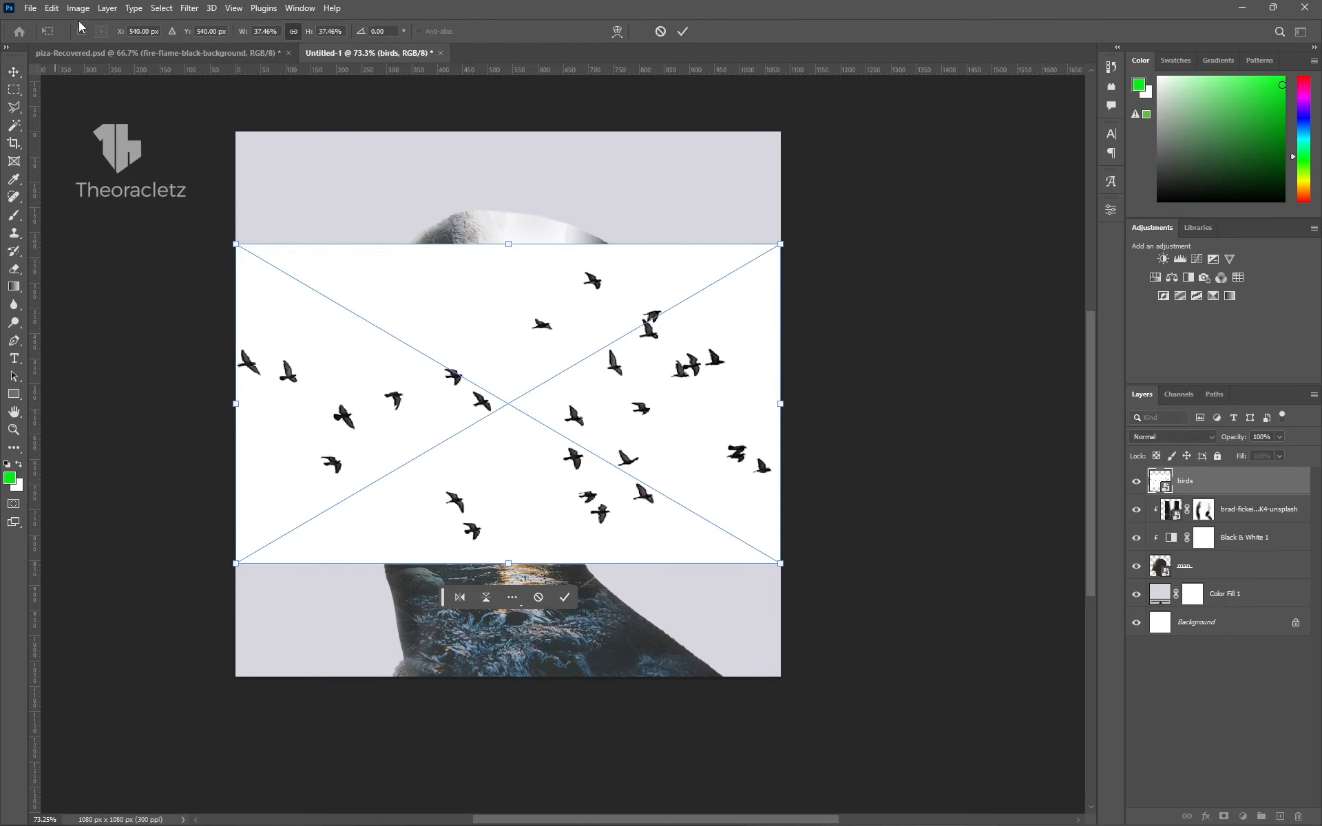
pyautogui.click(52, 9)
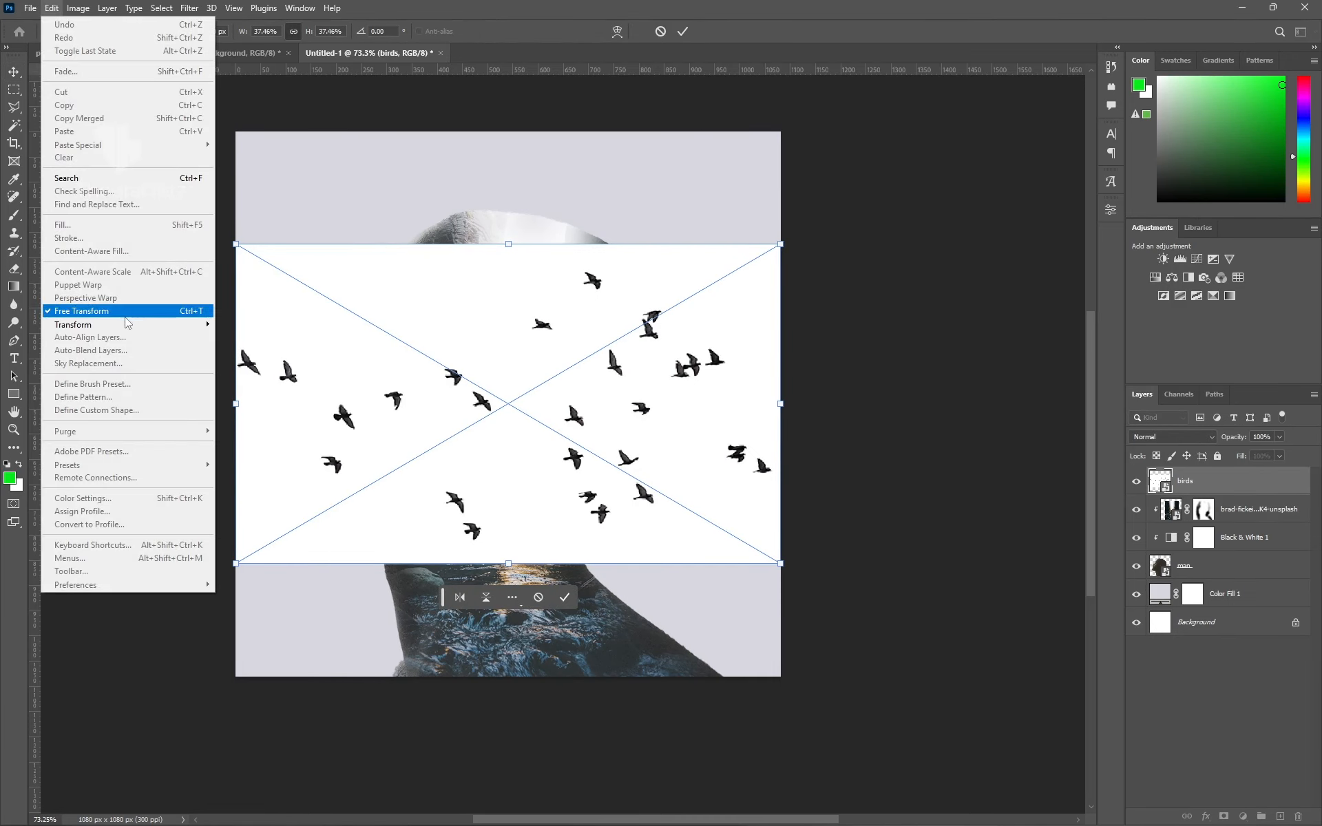
pyautogui.click(494, 35)
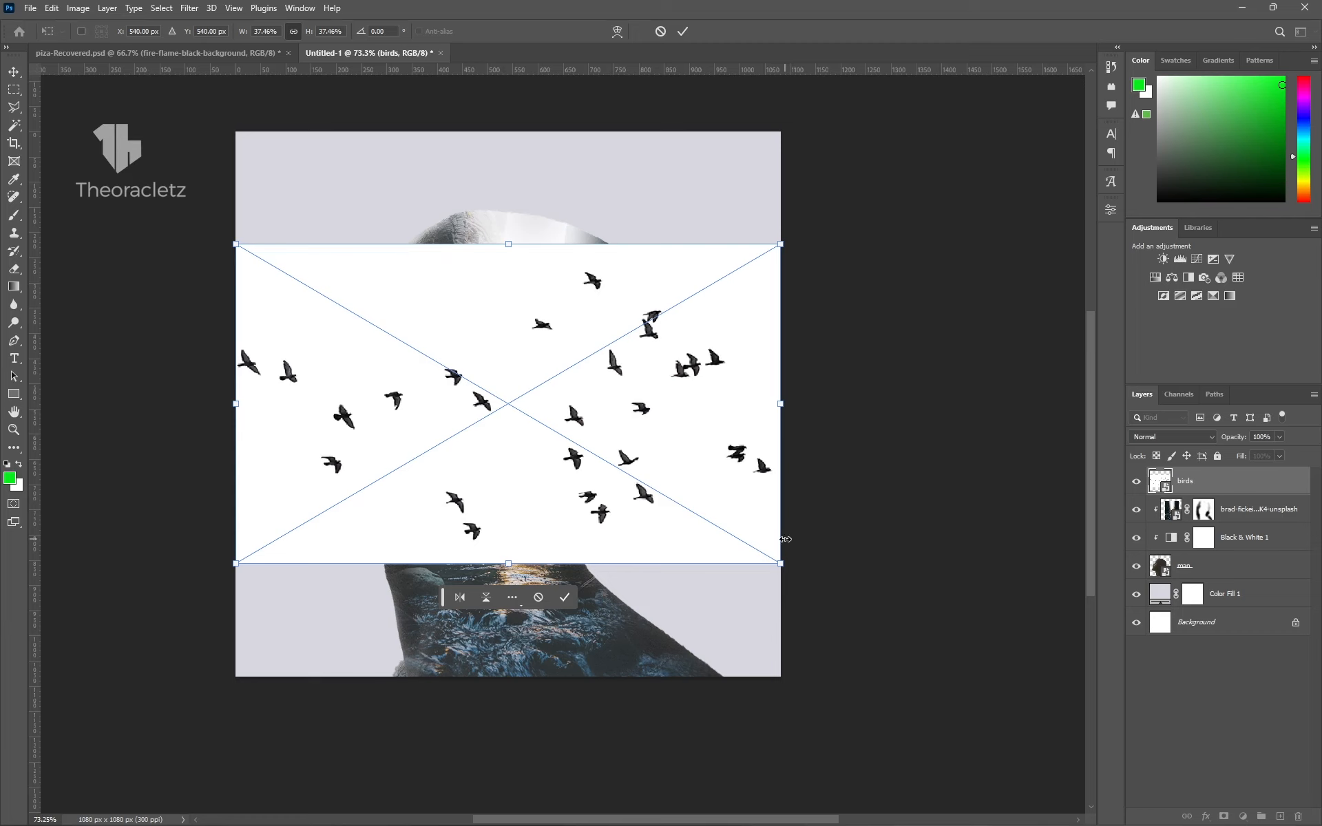
pyautogui.moveTo(780, 566); pyautogui.dragTo(556, 276)
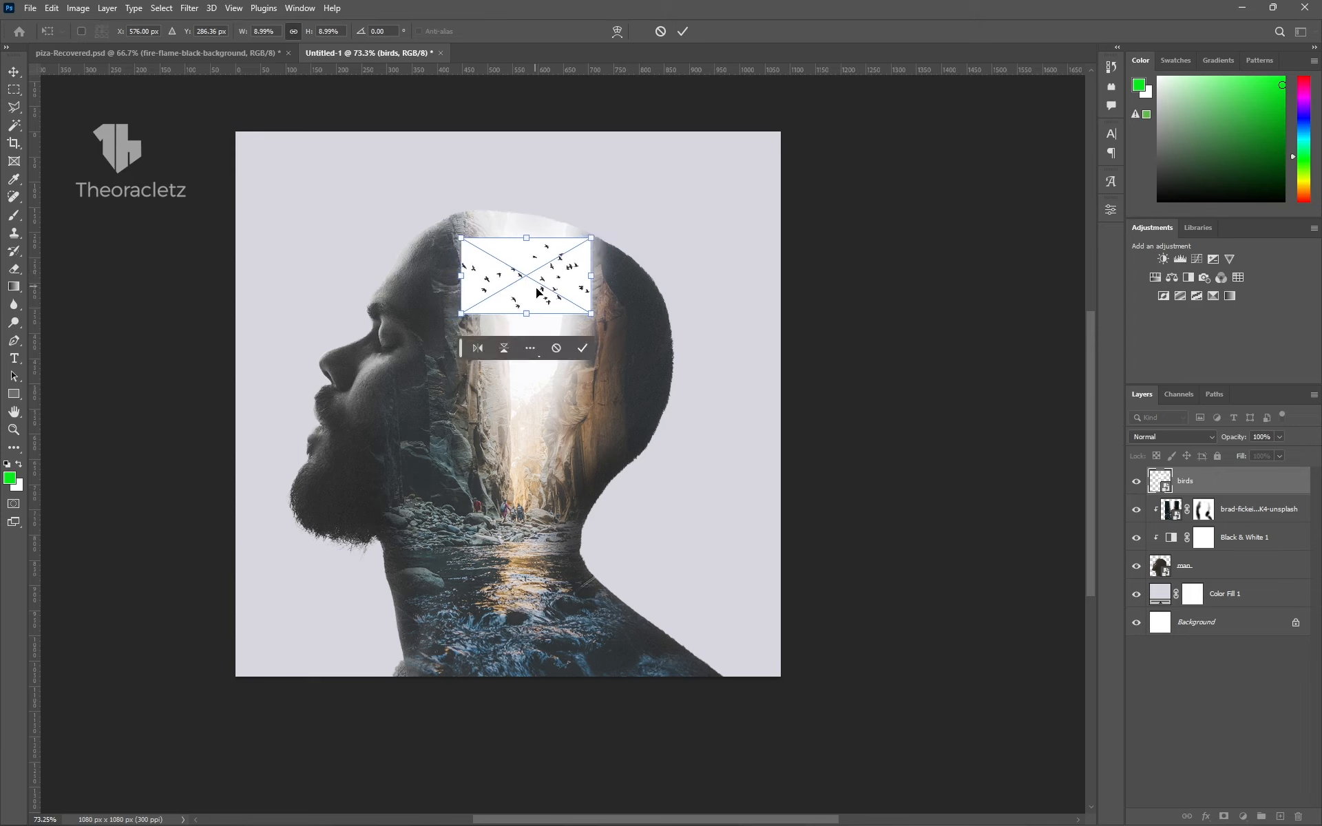
pyautogui.moveTo(590, 316); pyautogui.dragTo(578, 307)
pyautogui.click(684, 31)
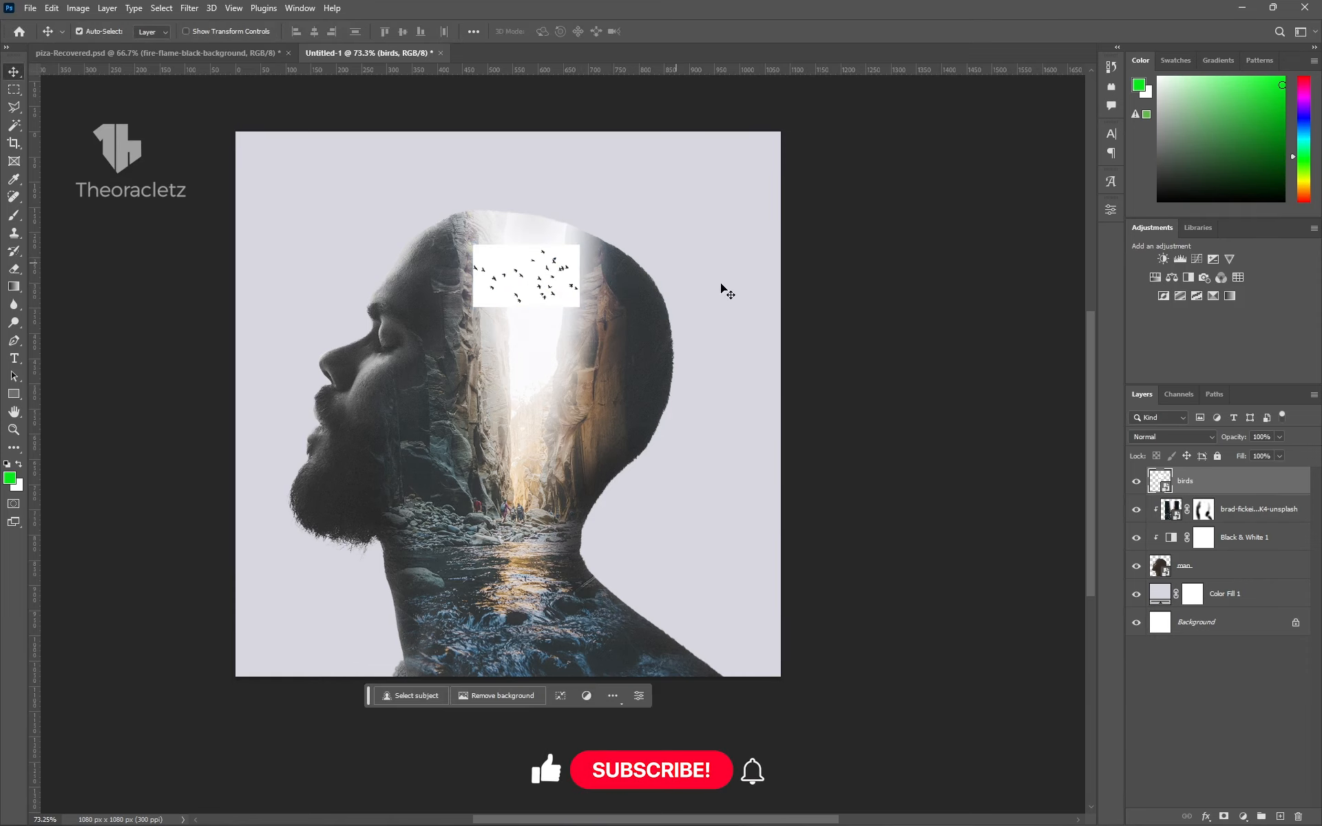
# Try the Multiply blend mode on the birds layer, and restore it to Normal.
pyautogui.click(1170, 436)
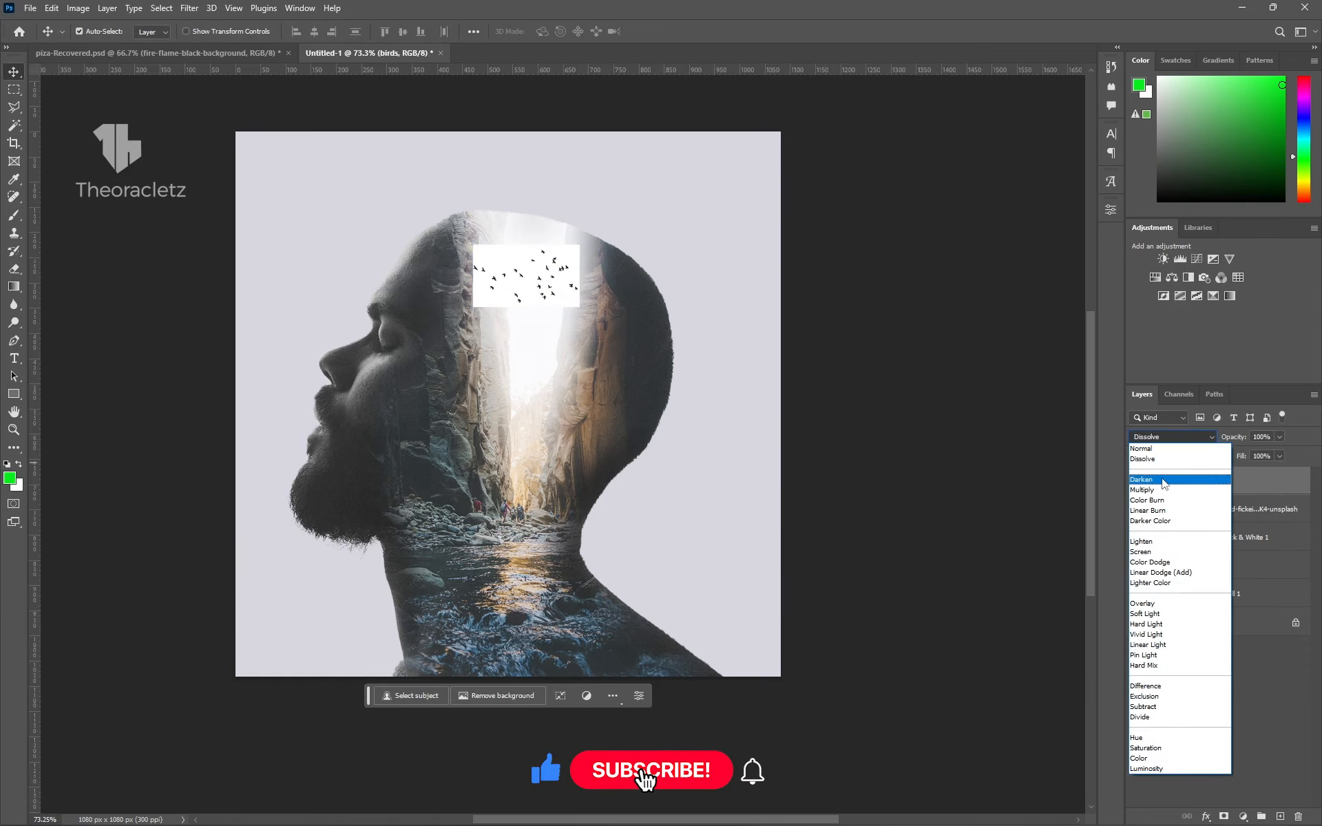
pyautogui.click(1161, 482)
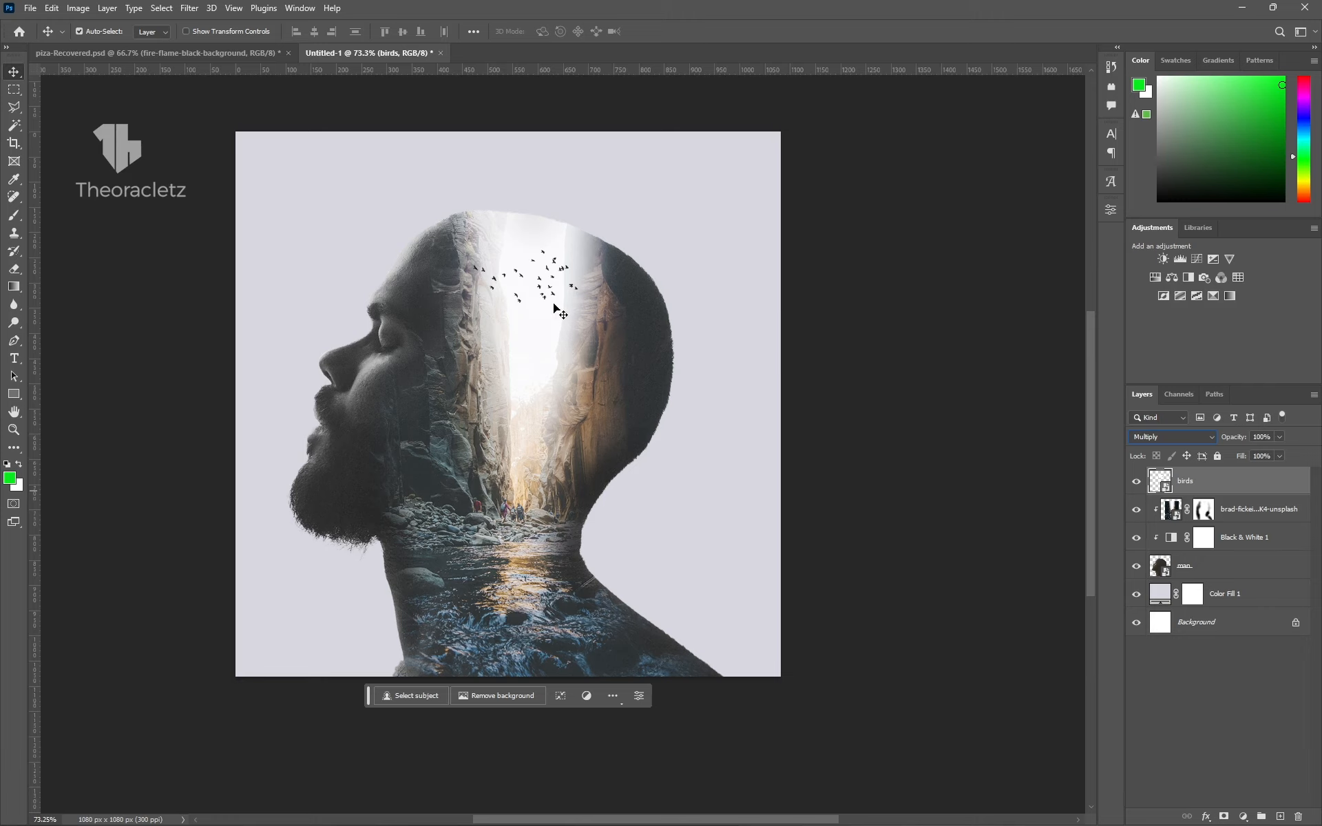
pyautogui.click(1176, 448)
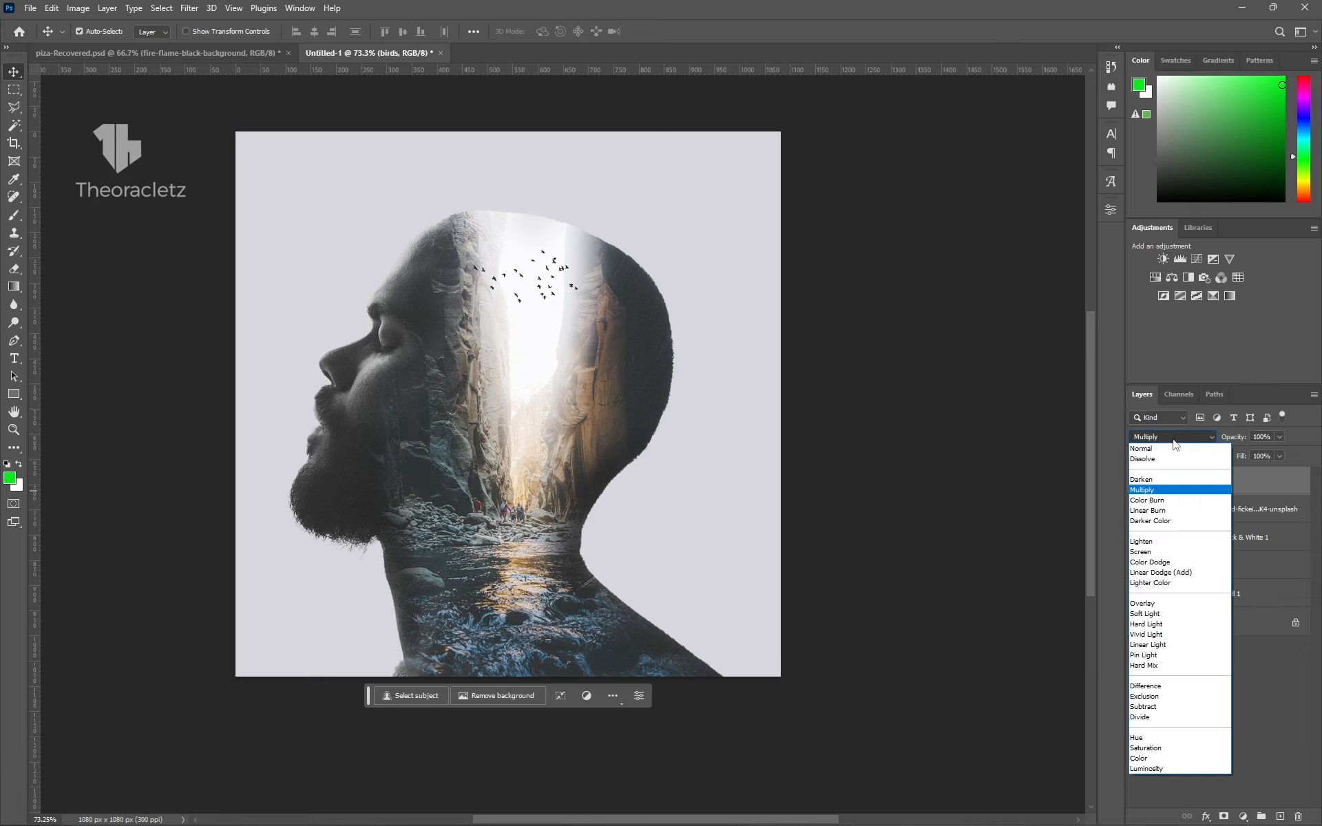
pyautogui.click(1148, 448)
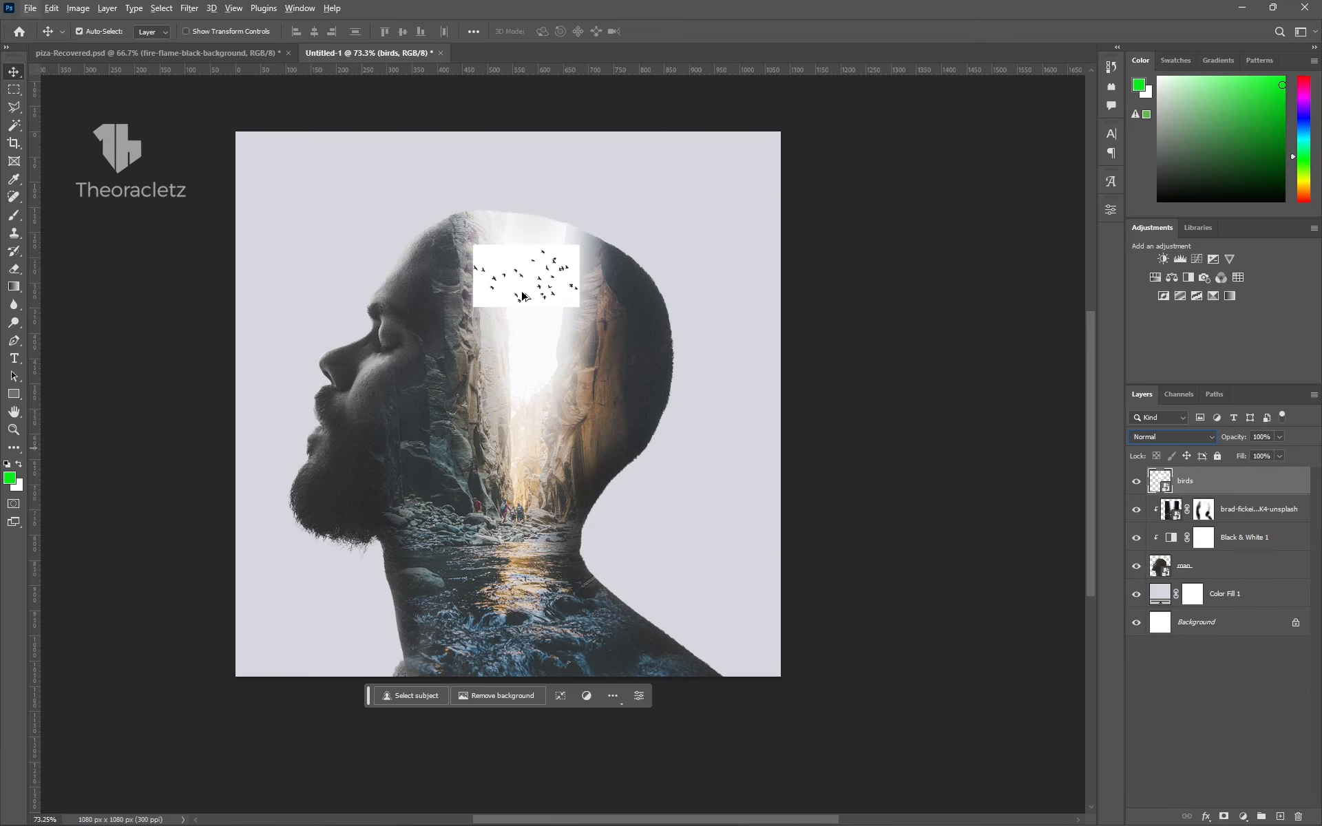
# Select the white background around the birds on the birds layer with the Magic Wand at tolerance 32.
pyautogui.click(705, 279)
pyautogui.scroll(5, 584, 294)
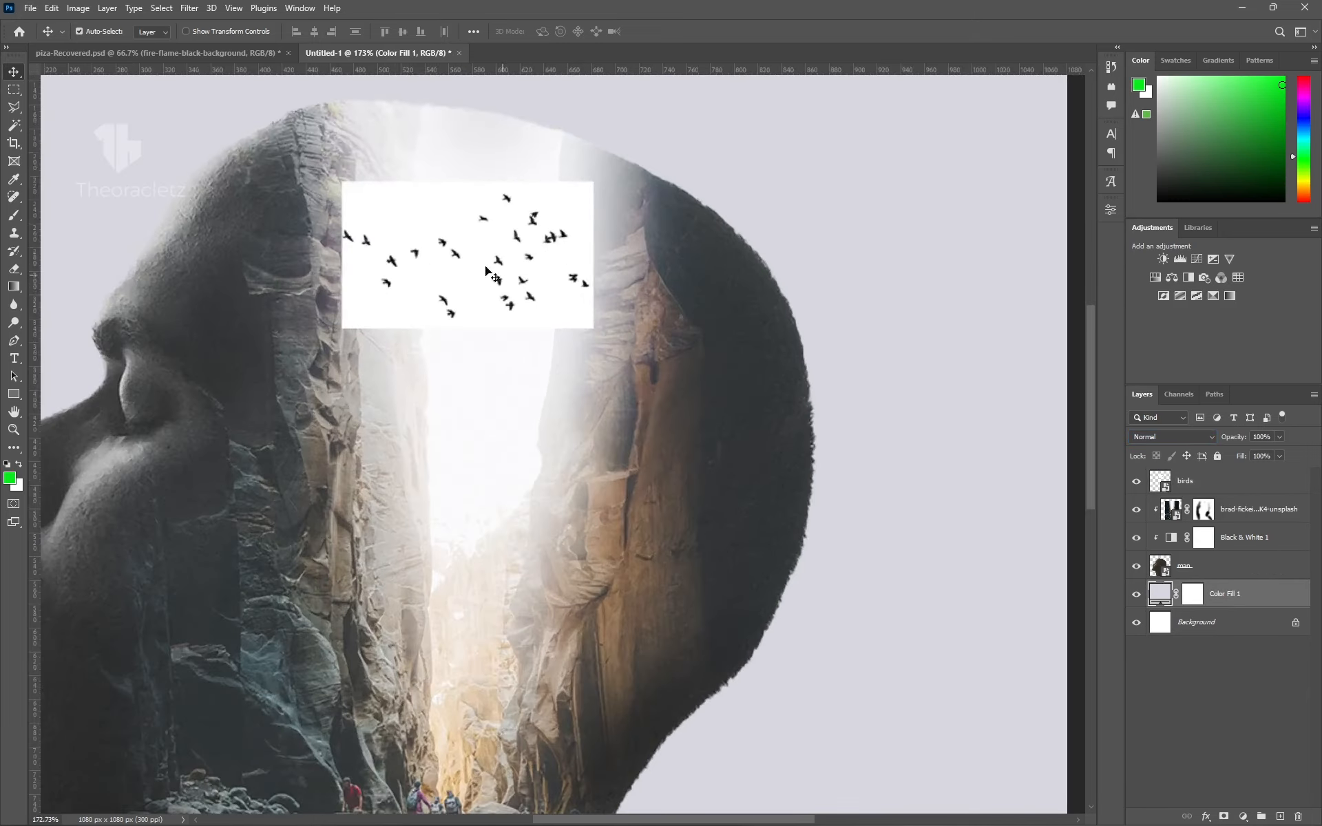
pyautogui.click(13, 125)
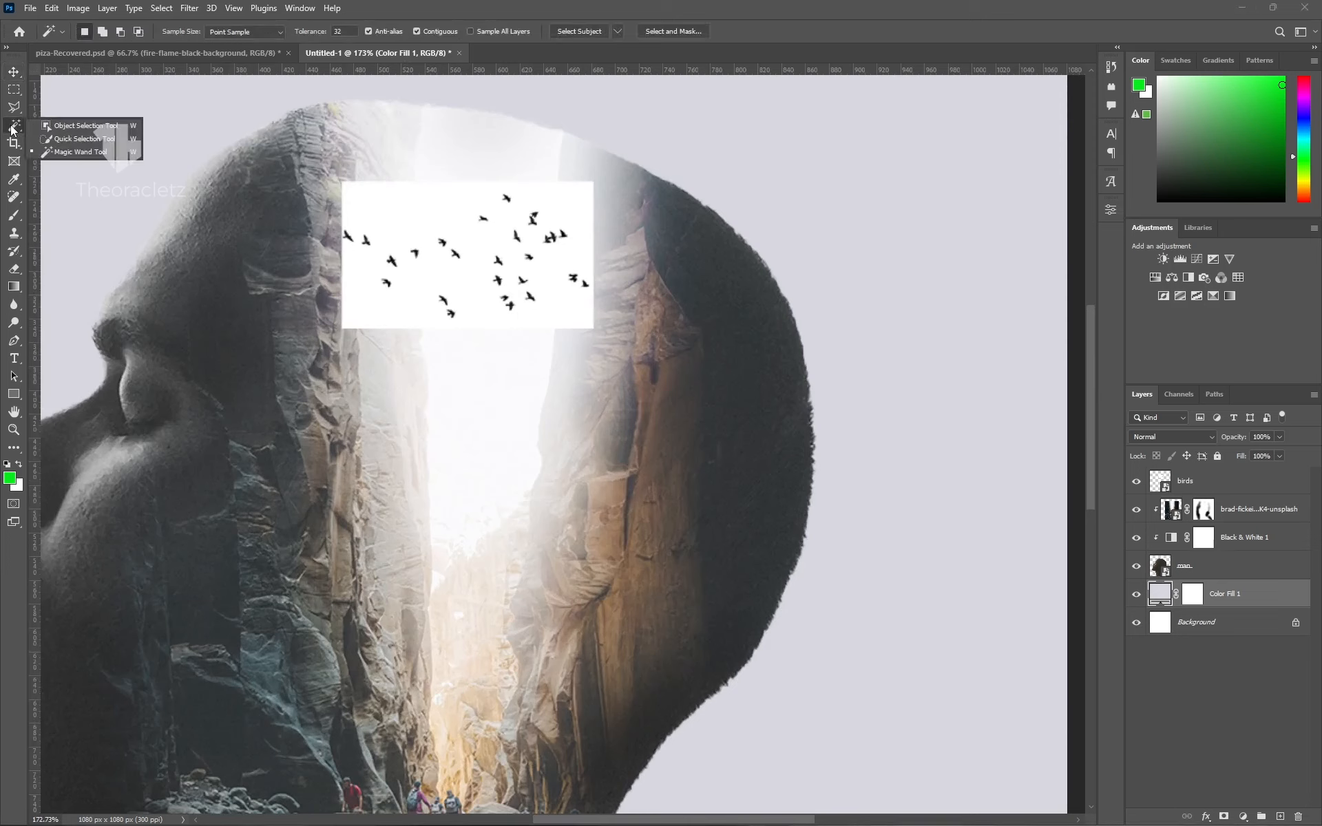
pyautogui.click(60, 152)
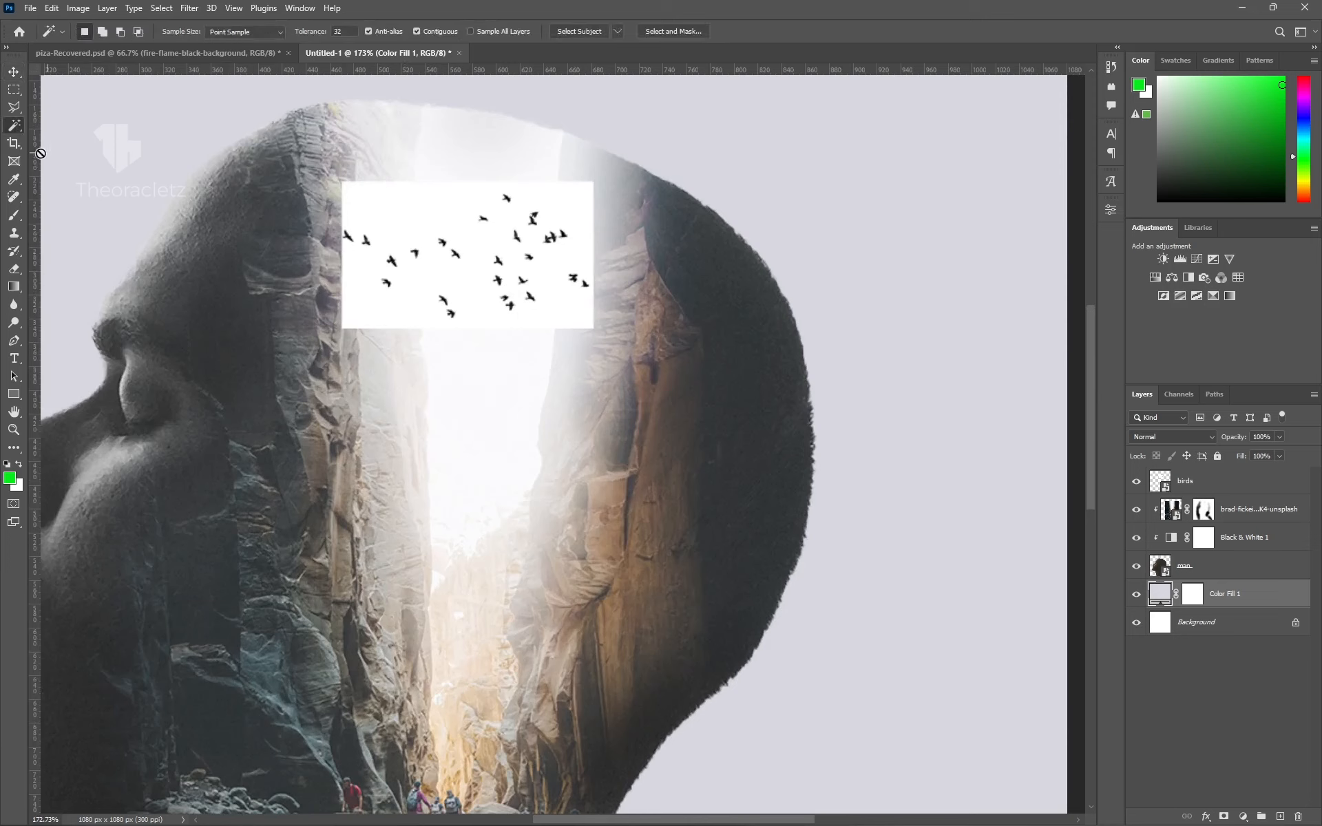
pyautogui.click(1229, 490)
pyautogui.click(372, 203)
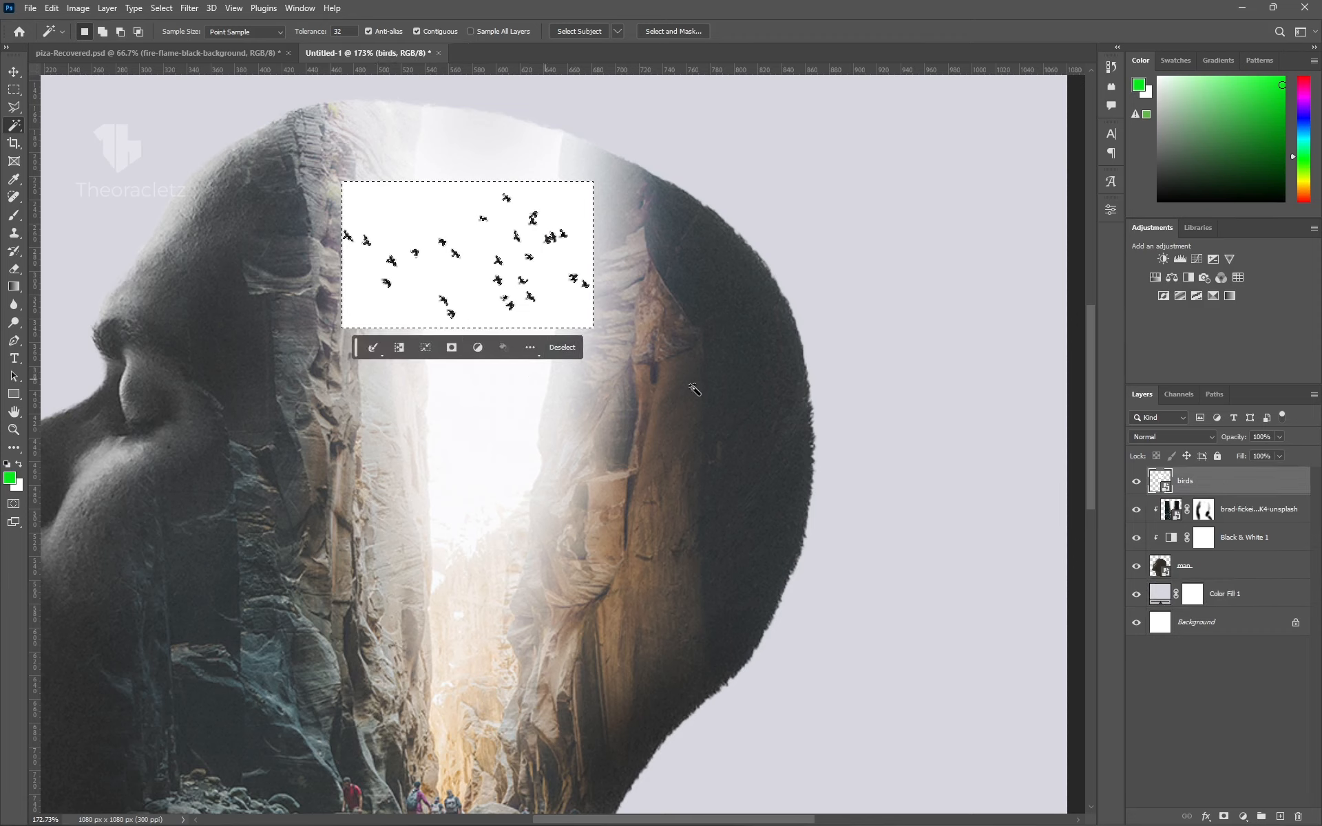
pyautogui.scroll(3, 452, 289)
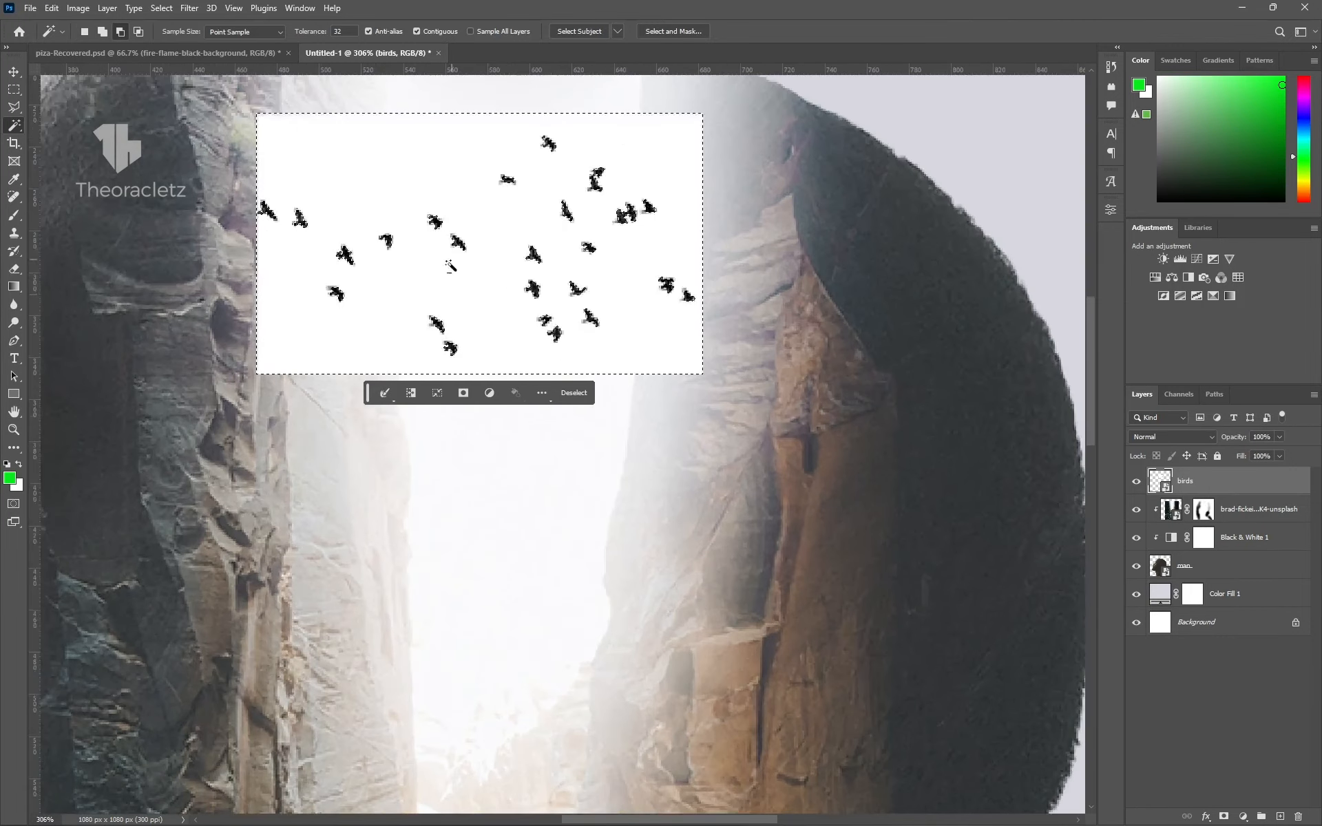
pyautogui.scroll(-5, 458, 271)
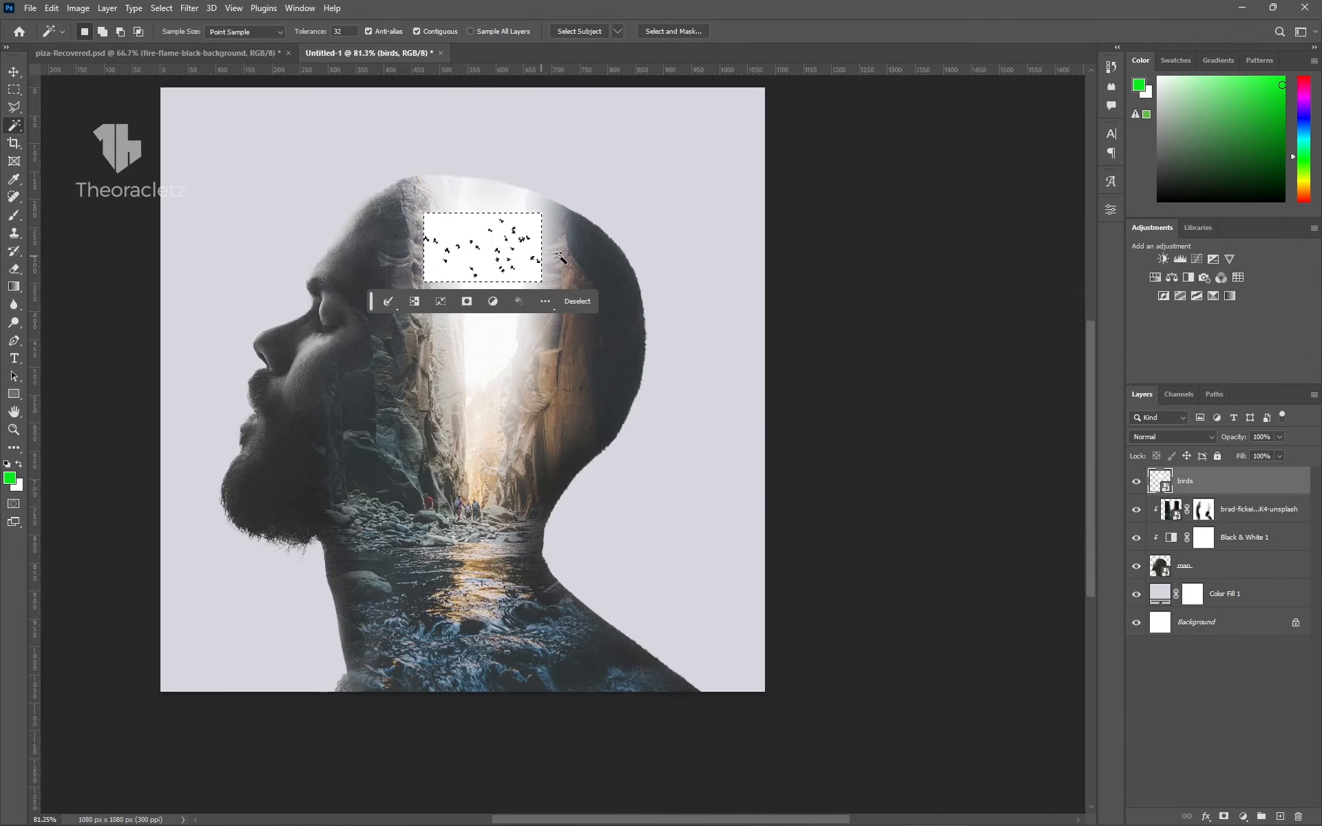
# Try masking the birds layer from the selection and inverting the mask, undo the masking and clear the selection.
pyautogui.click(1223, 817)
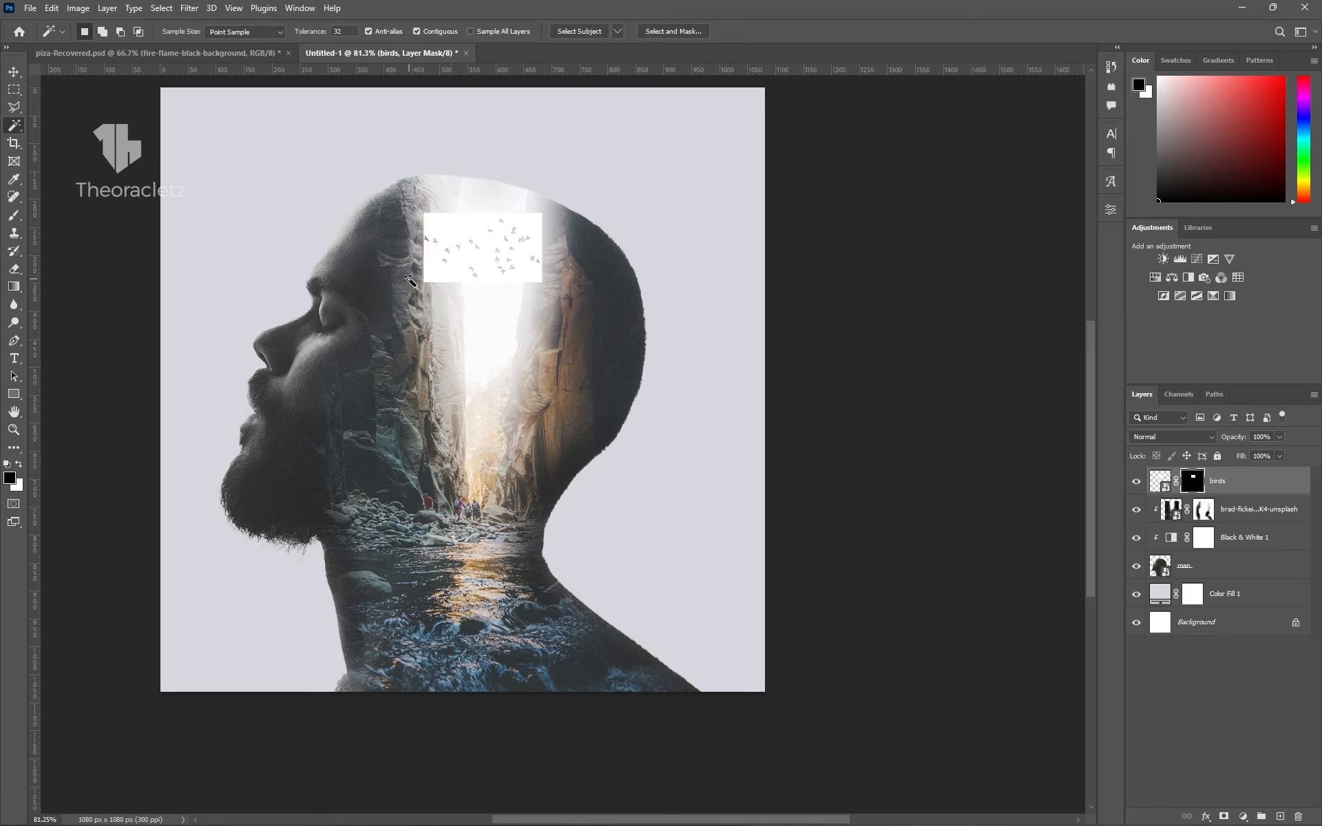
pyautogui.hotkey('ctrl', 'i')
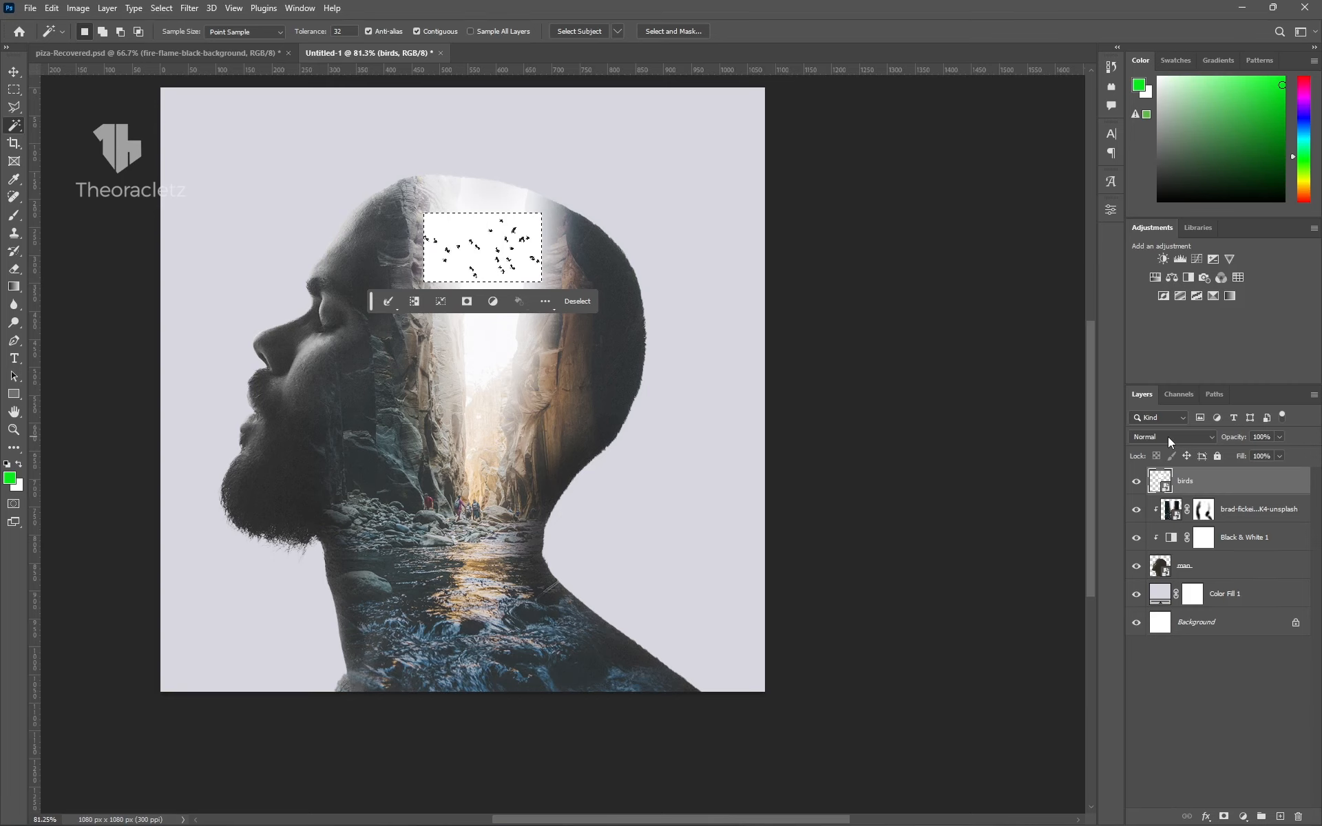
pyautogui.hotkey('ctrl', 'd')
# Set the birds layer's blend mode to Multiply and its opacity to 78%.
pyautogui.click(1193, 437)
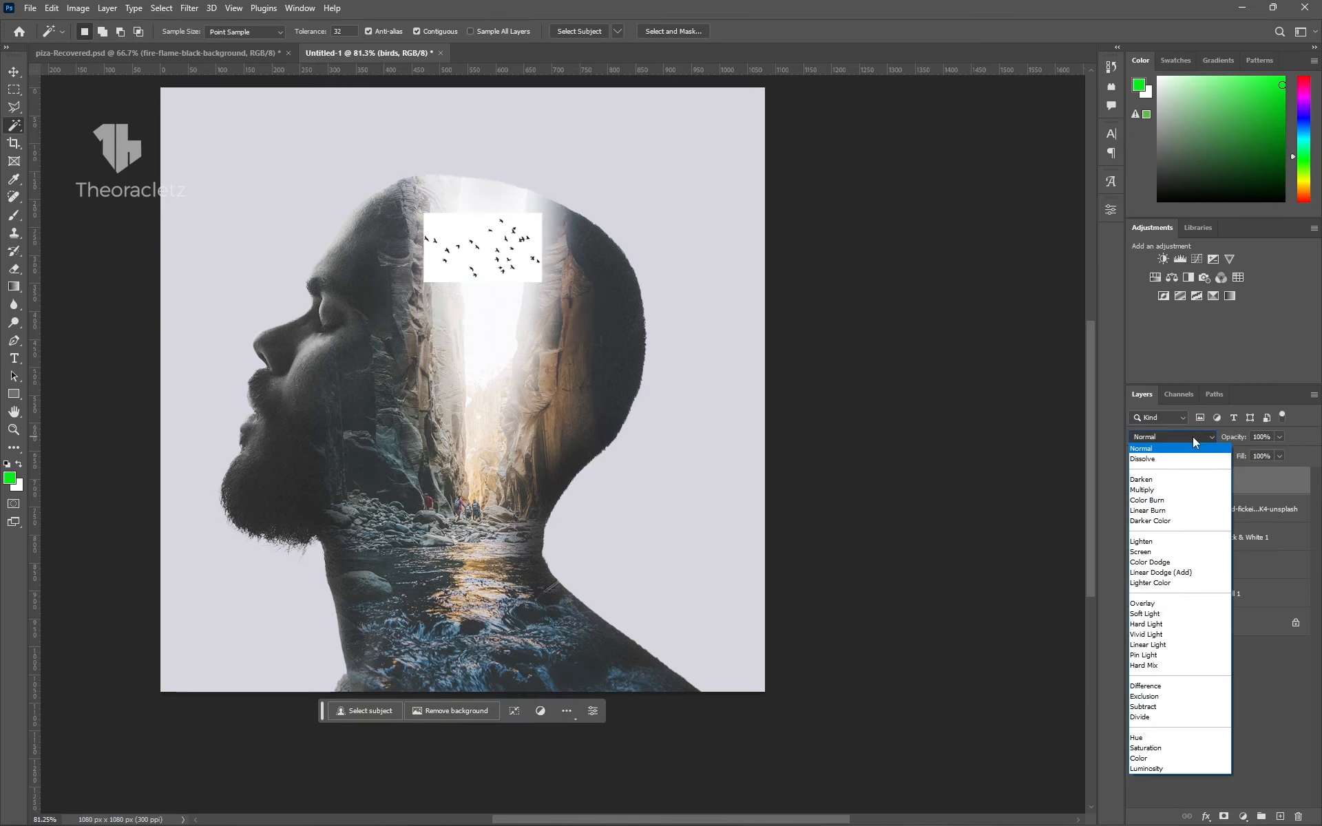
pyautogui.click(1170, 490)
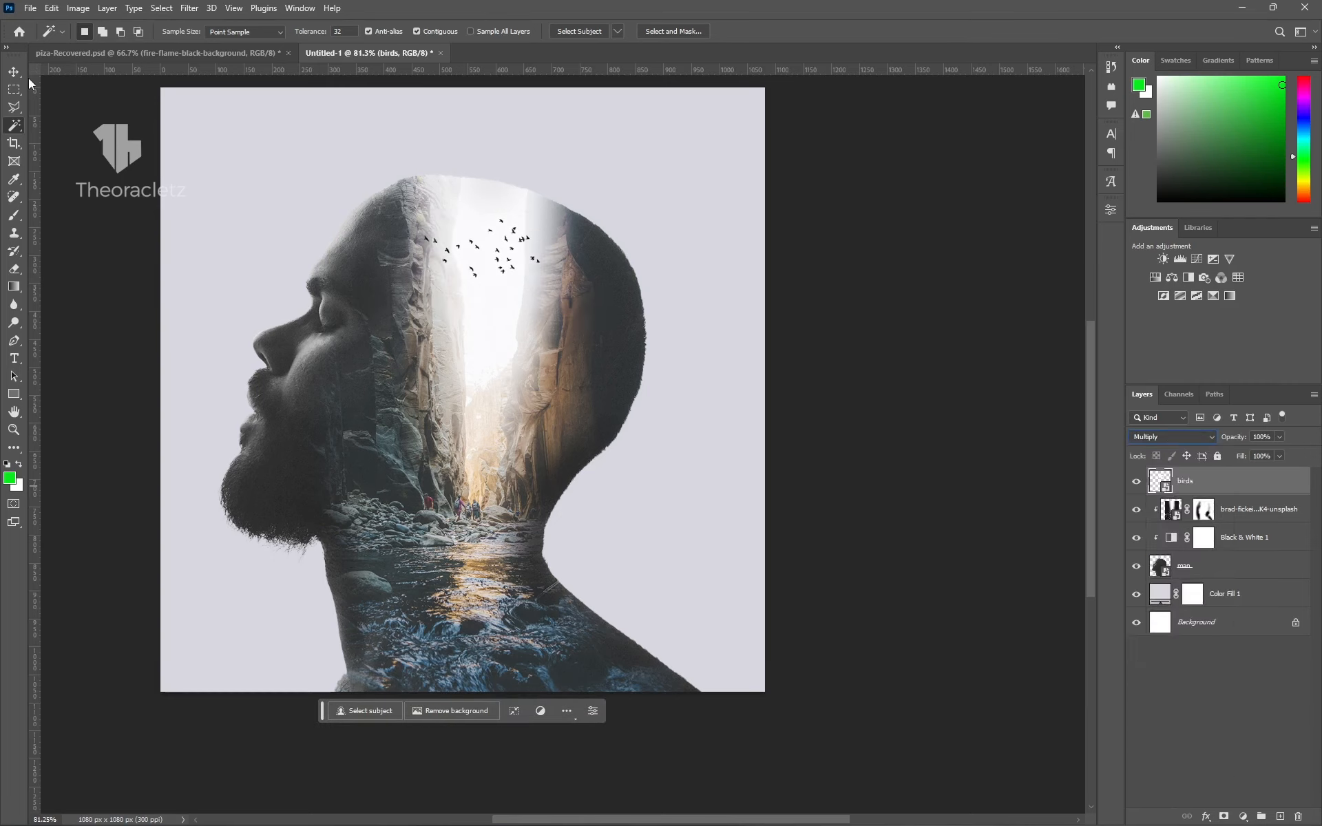
pyautogui.press('v')
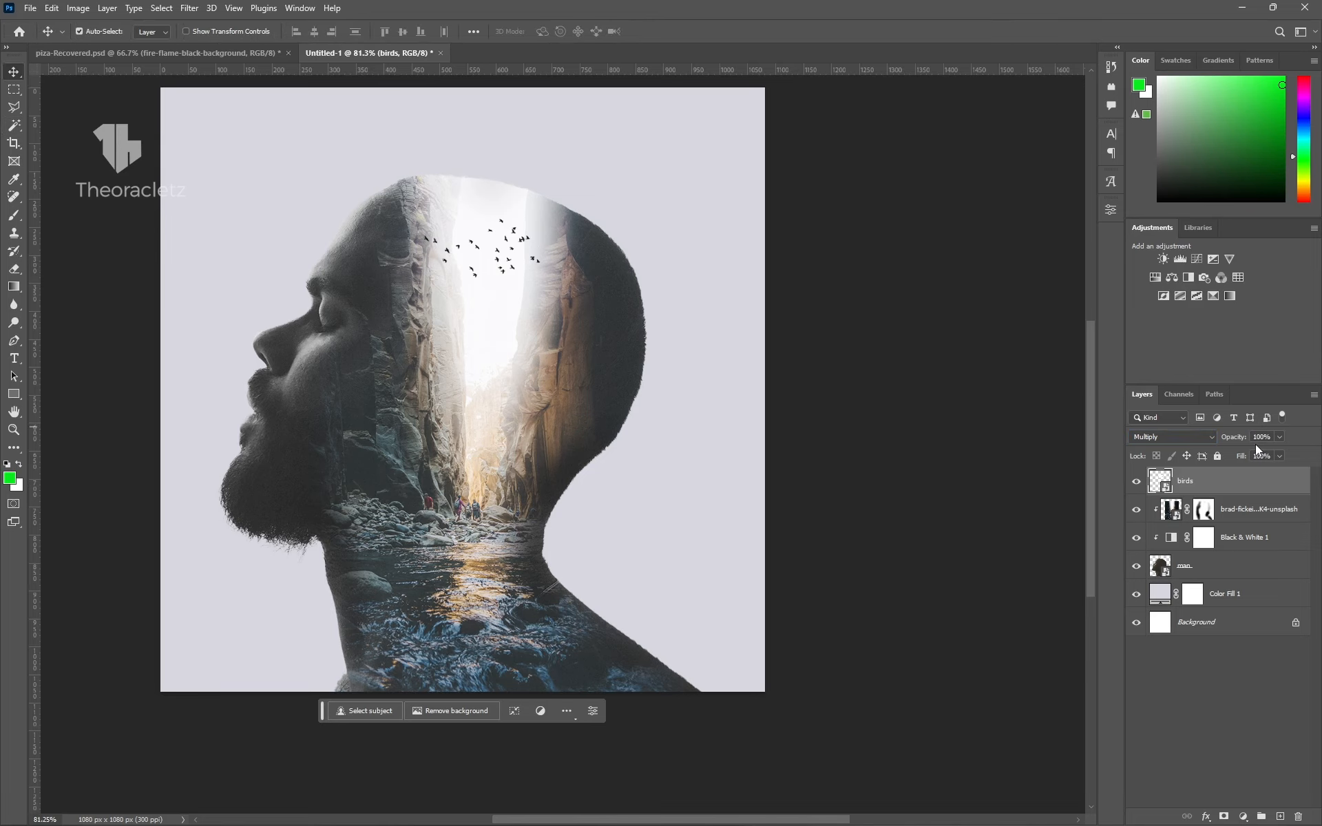
pyautogui.click(1277, 439)
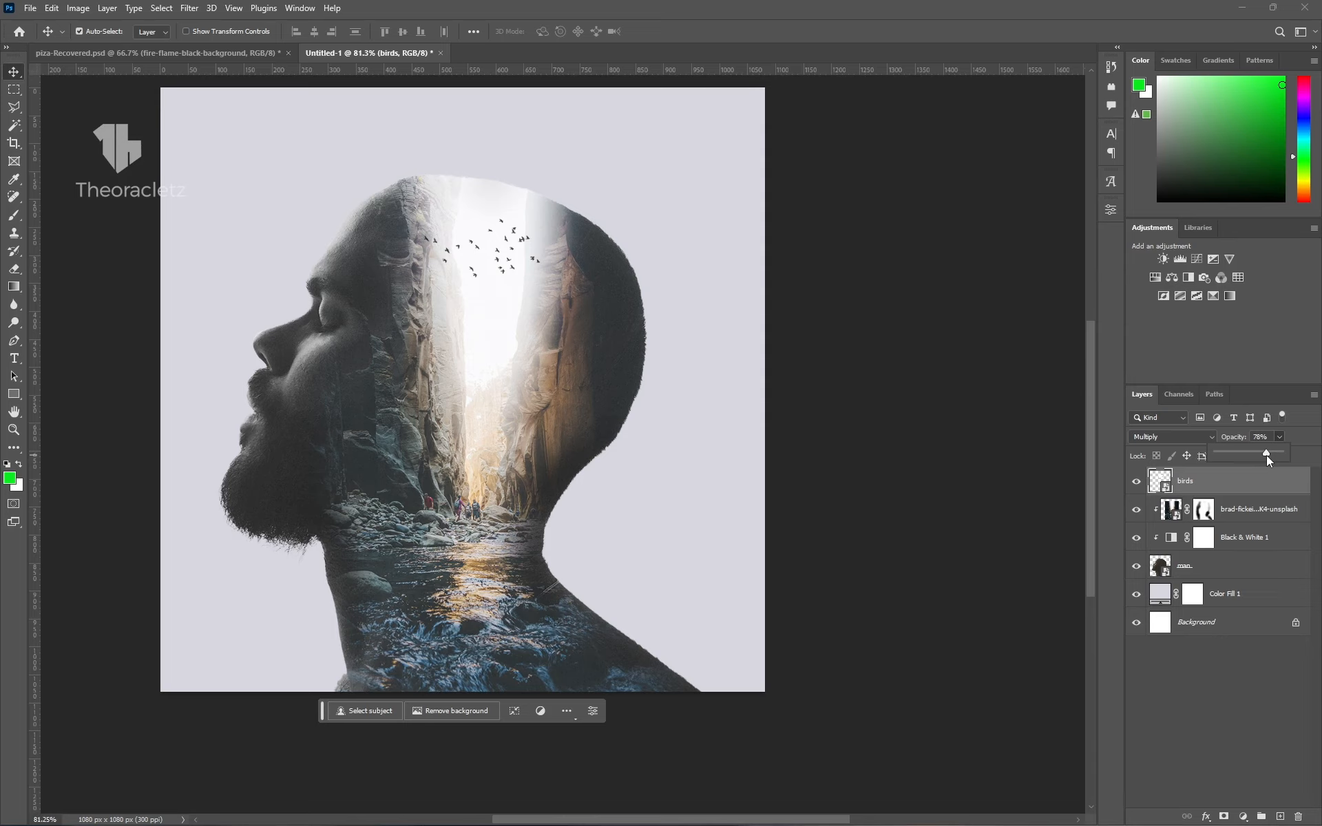
pyautogui.click(996, 472)
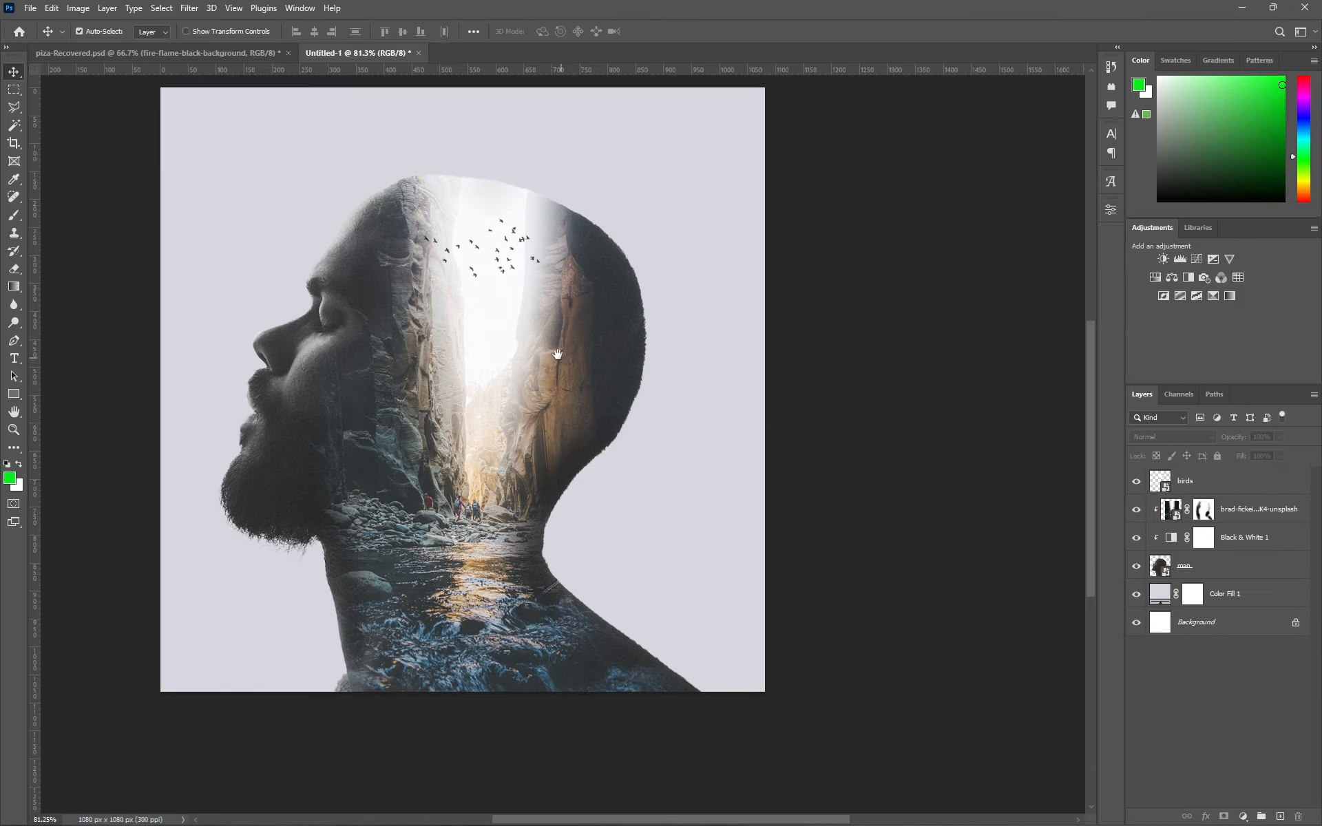
# Activate the canyon photo layer's mask and enlarge the brush to 200 px for painting around the back of the neck.
pyautogui.moveTo(554, 351); pyautogui.dragTo(669, 372)
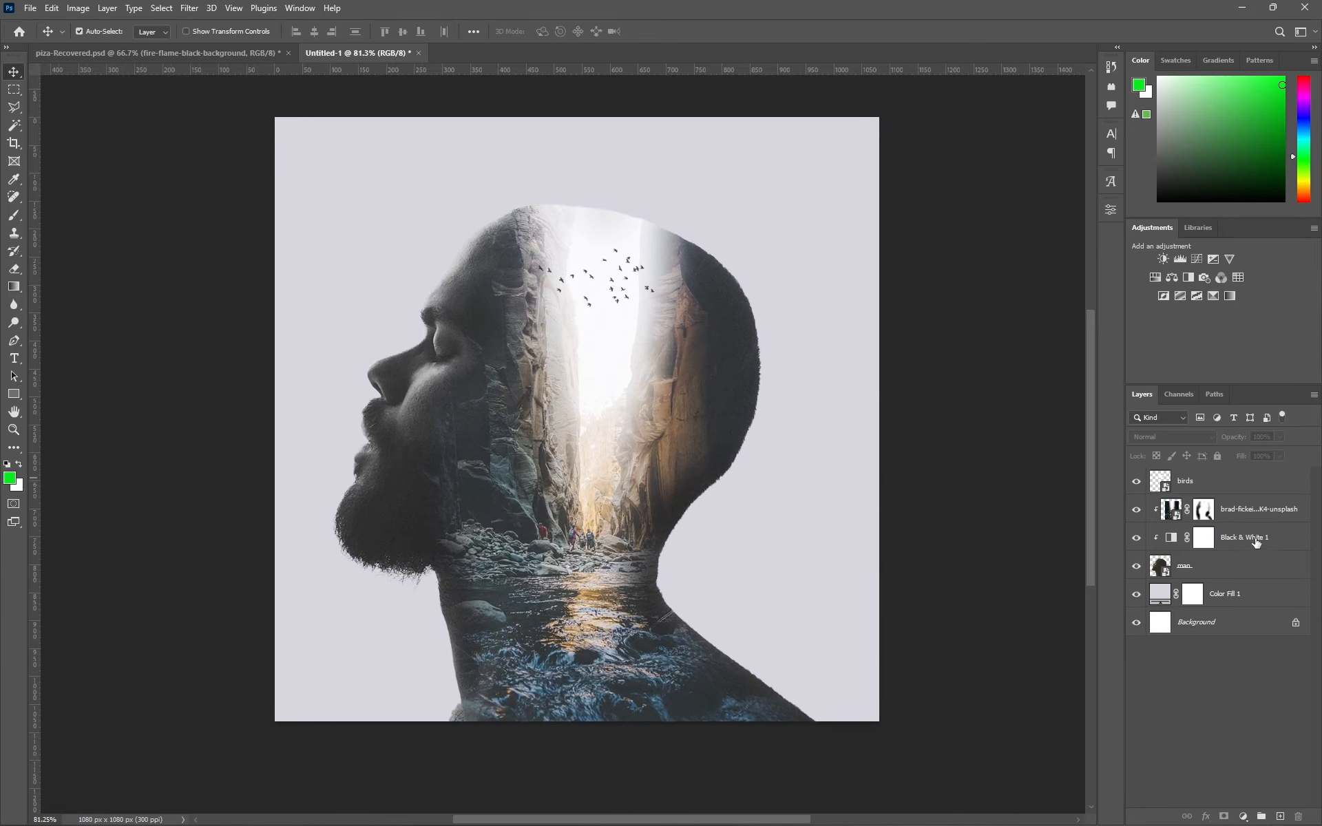
pyautogui.click(1201, 509)
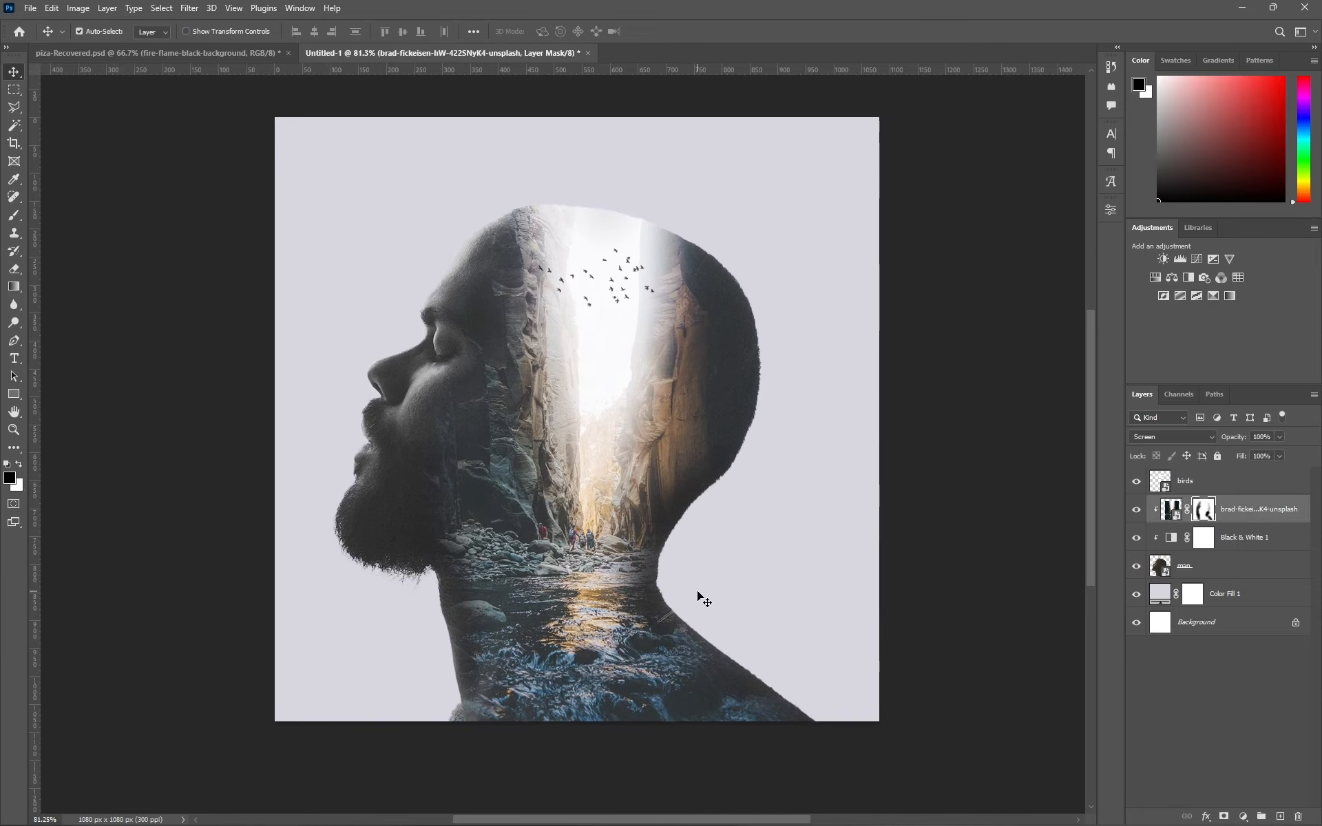
pyautogui.press('b')
pyautogui.press(']')
pyautogui.press(']')
pyautogui.press(']')
pyautogui.press(']')
pyautogui.press(']')
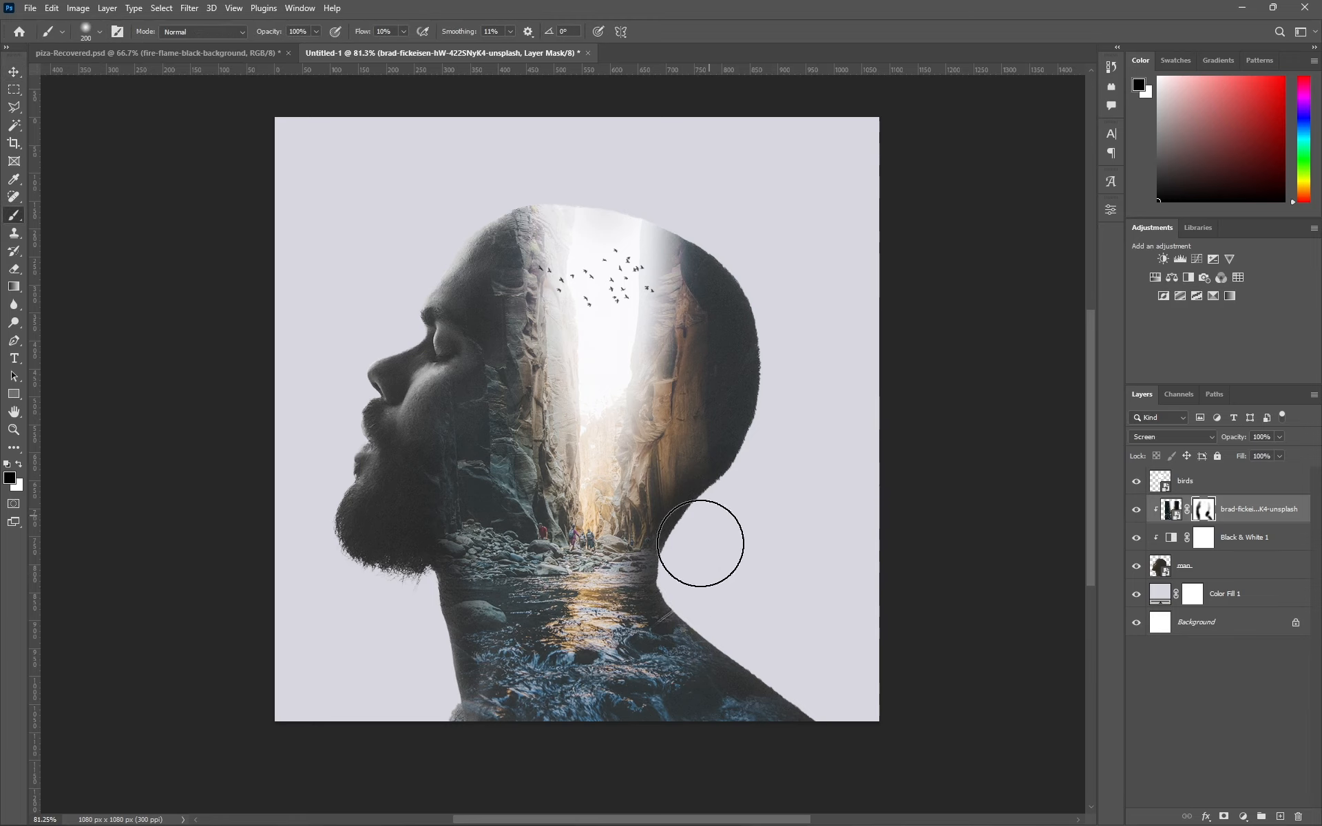